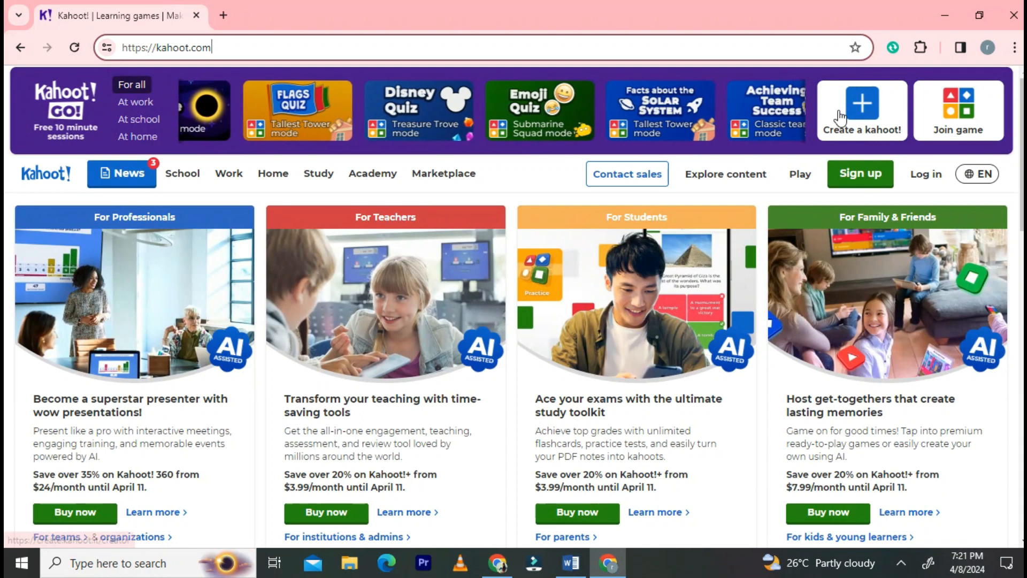
Step: Start creating a new kahoot and dismiss the creation options to reach the empty question editor
left_click(859, 125)
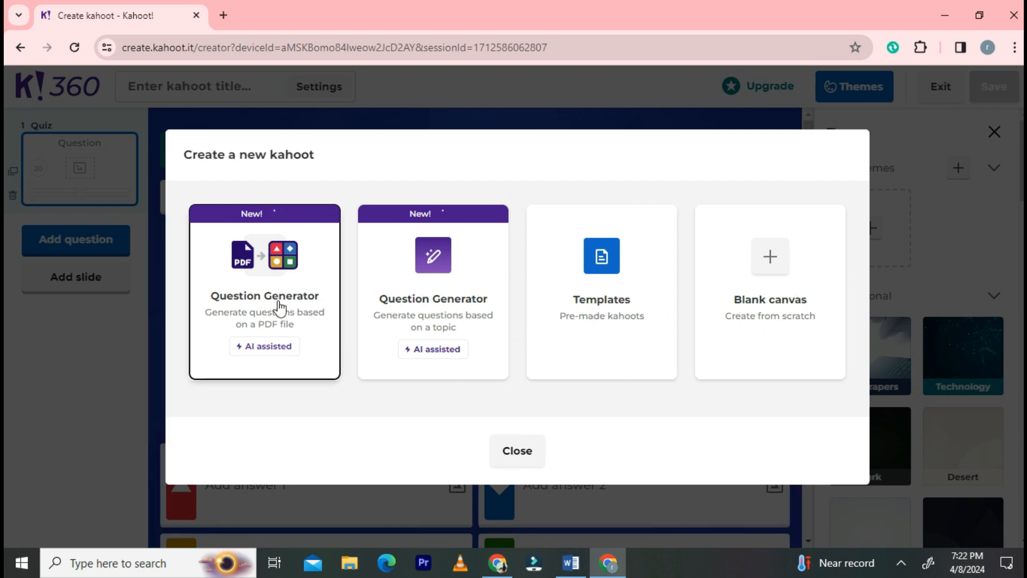
left_click(502, 448)
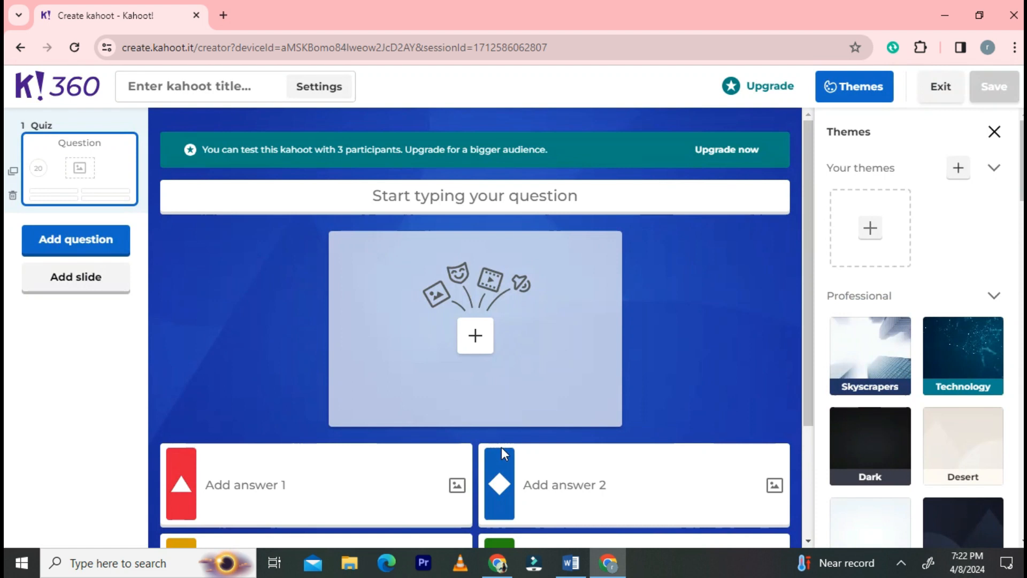
scroll(650, 396, "down", 3)
scroll(650, 396, "up", 3)
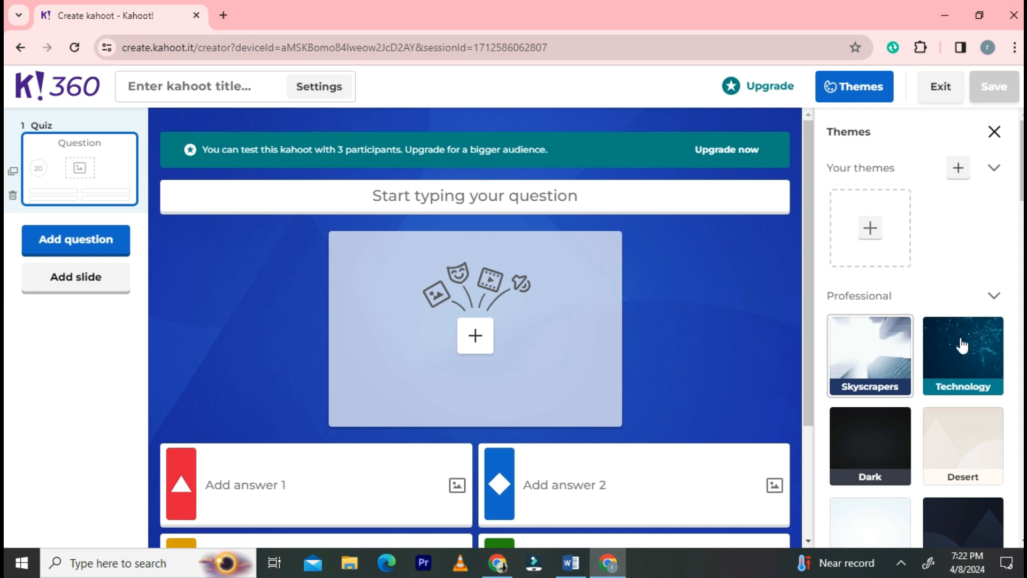
Step: Apply the Technology theme from the Professional themes to the kahoot
scroll(947, 385, "down", 5)
scroll(943, 396, "down", 5)
scroll(942, 396, "up", 2)
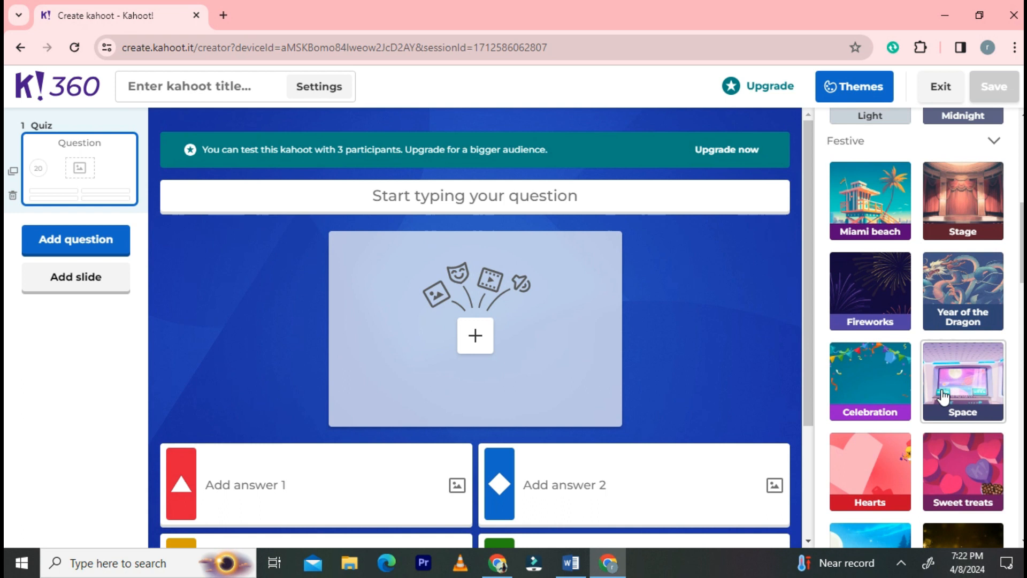
scroll(943, 396, "up", 4)
left_click(879, 413)
left_click(946, 359)
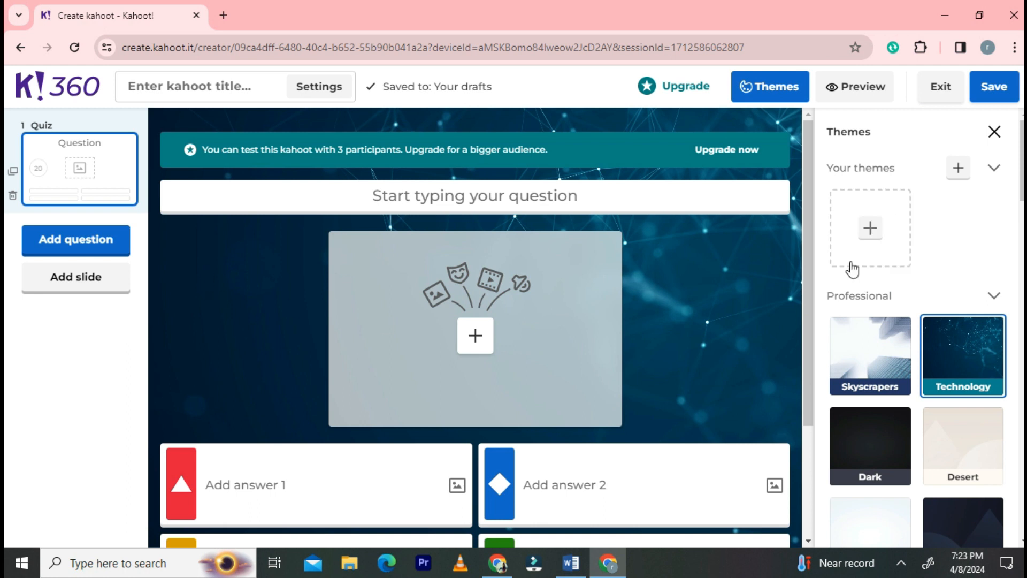
Step: Enter "who is the founder of sociology?" as the text of the first quiz question
left_click(451, 198)
type("who is the founder of soci")
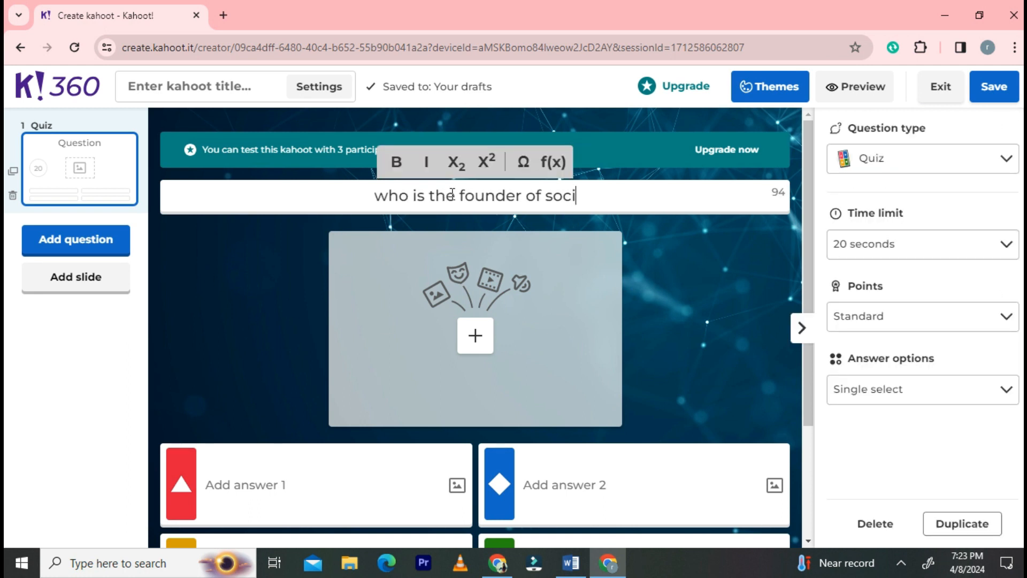
type("ology?")
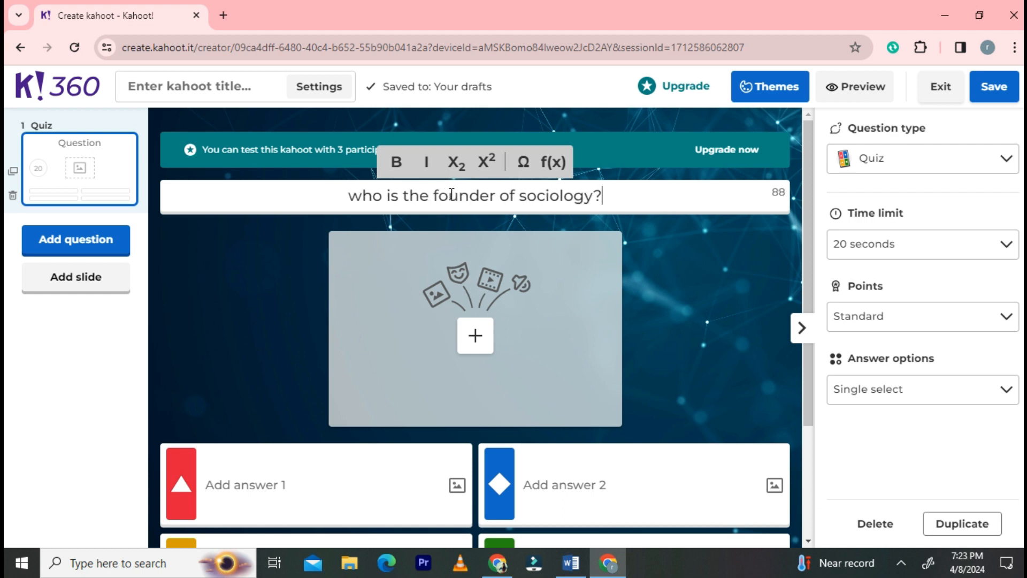
Step: Enter "max weber" as answer 1 and "august comte" as answer 4, and mark answer 4 as correct
left_click(335, 492)
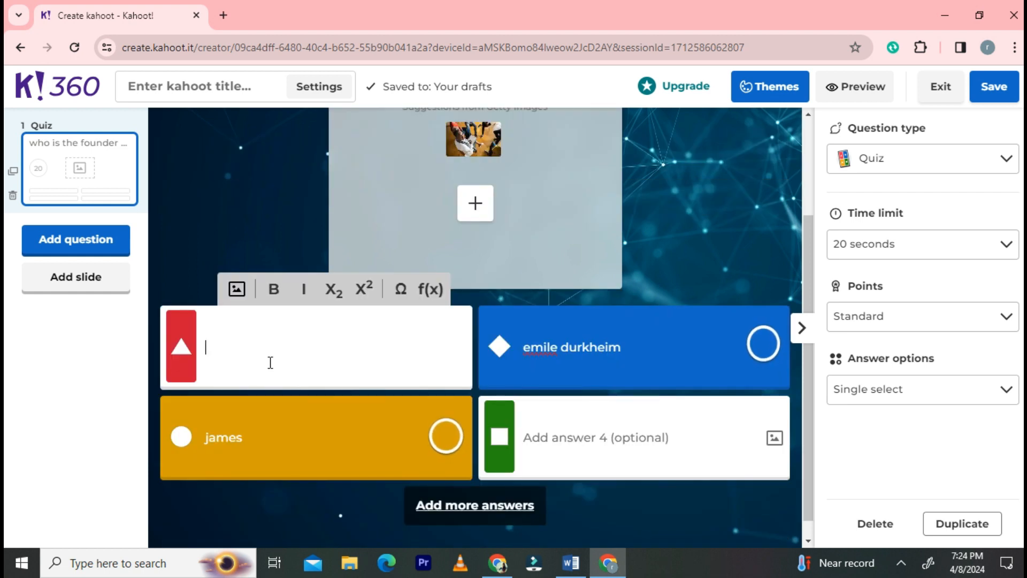
type("max weber")
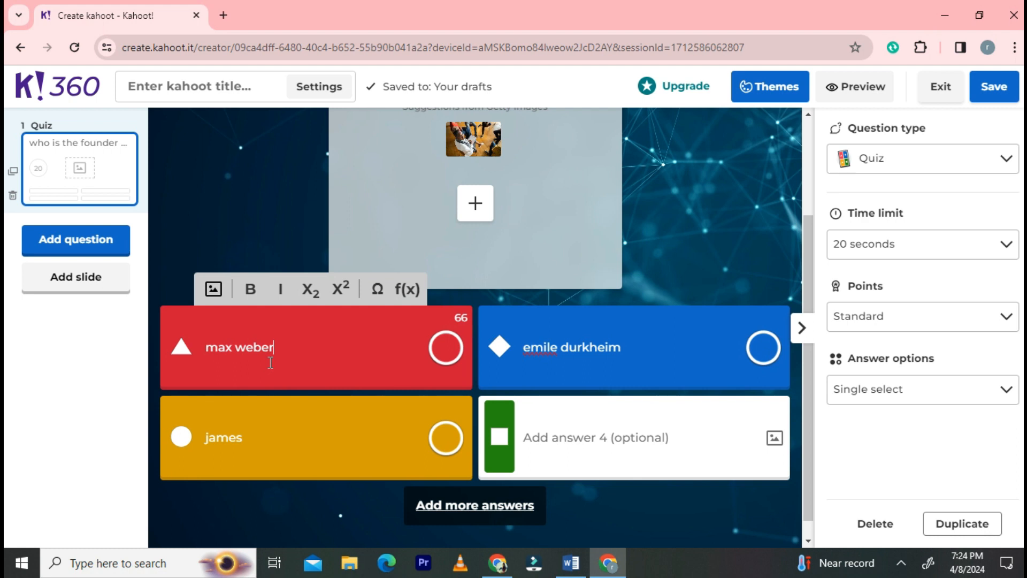
left_click(567, 437)
type("aug")
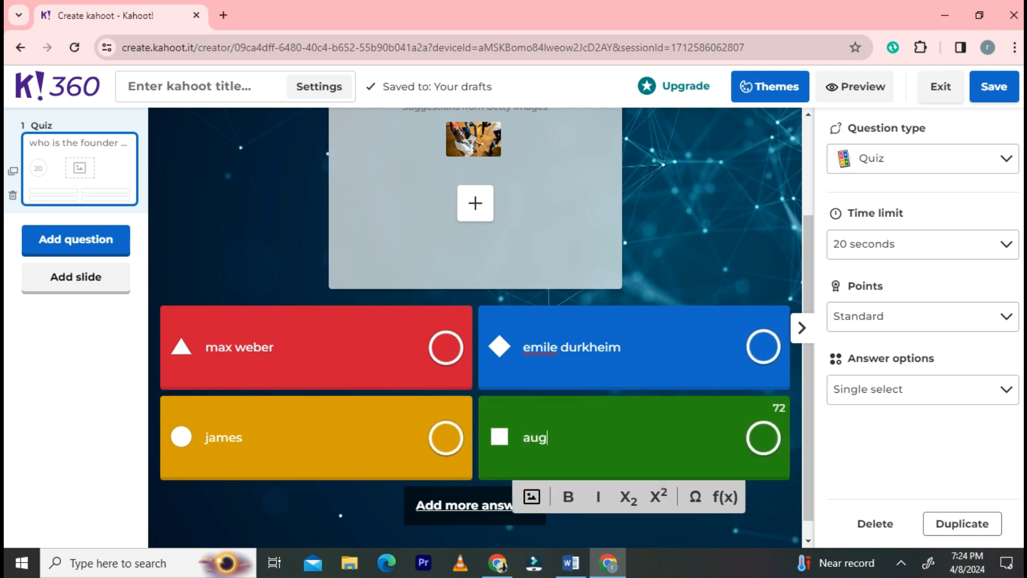
type("ust comte")
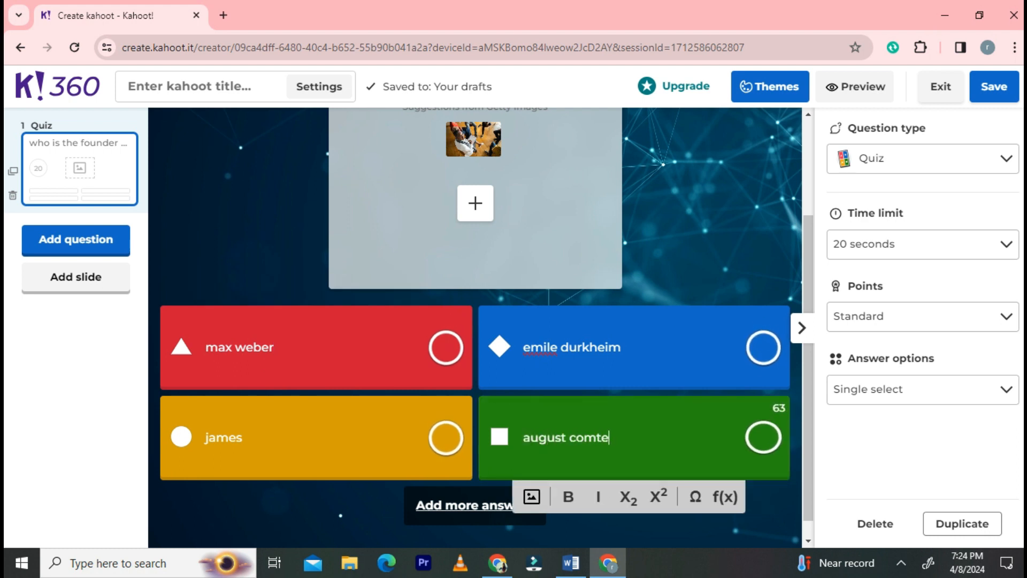
key("Tab")
key("space")
Step: Add the suggested Getty Images photo of the seated group discussion to the sociology question
scroll(629, 476, "up", 3)
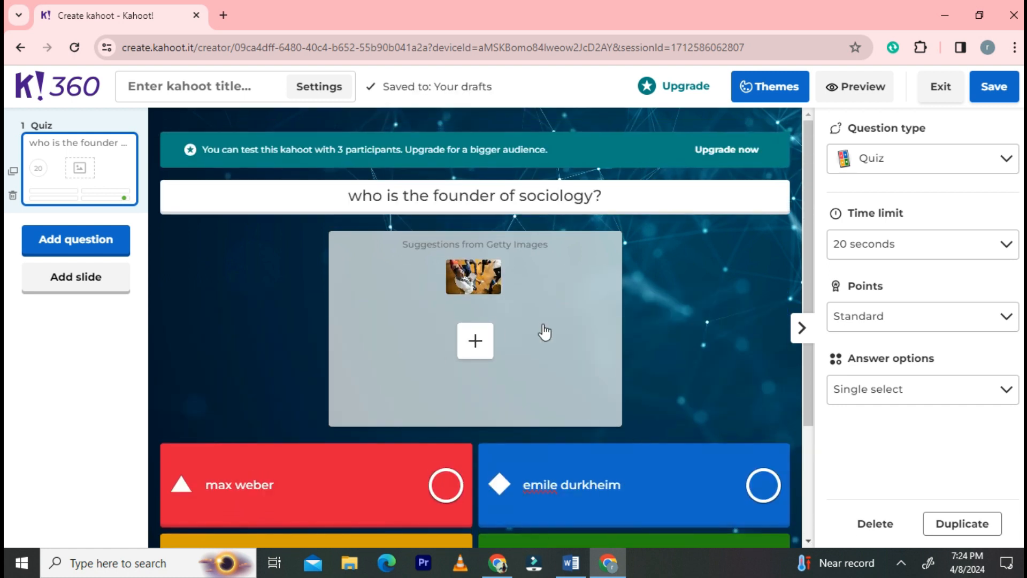
left_click(477, 343)
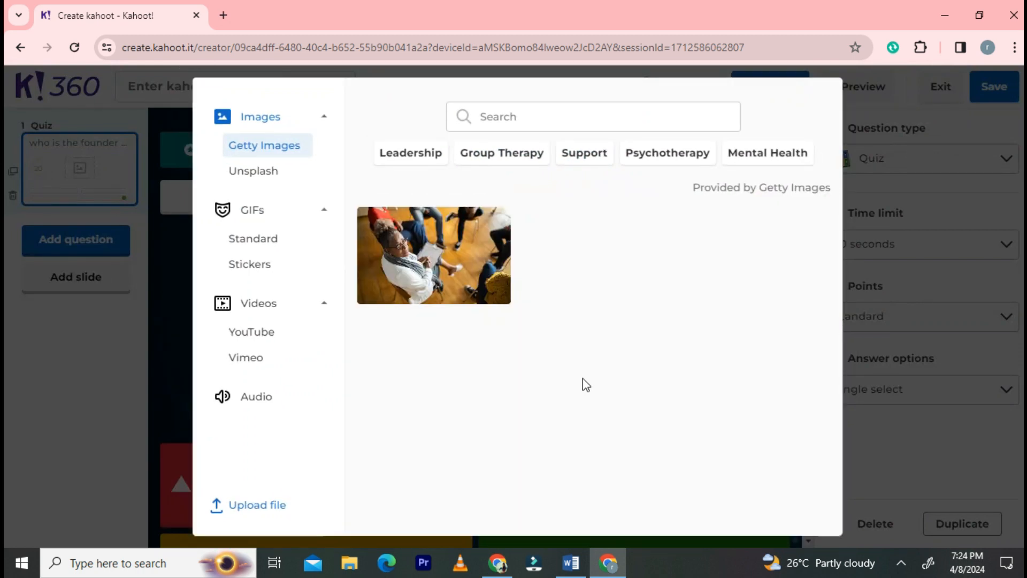
left_click(503, 299)
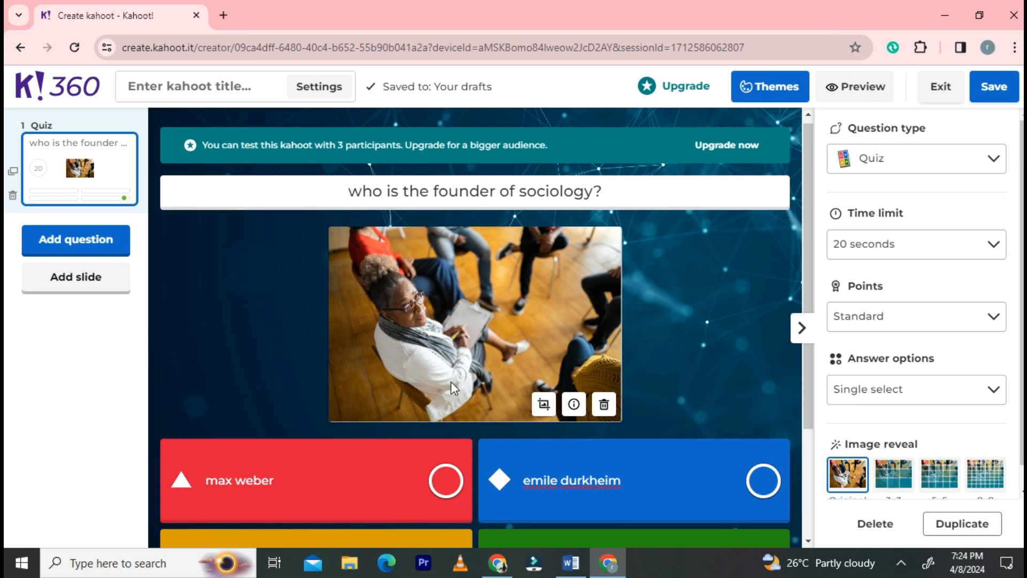
scroll(451, 381, "down", 2)
scroll(451, 381, "up", 2)
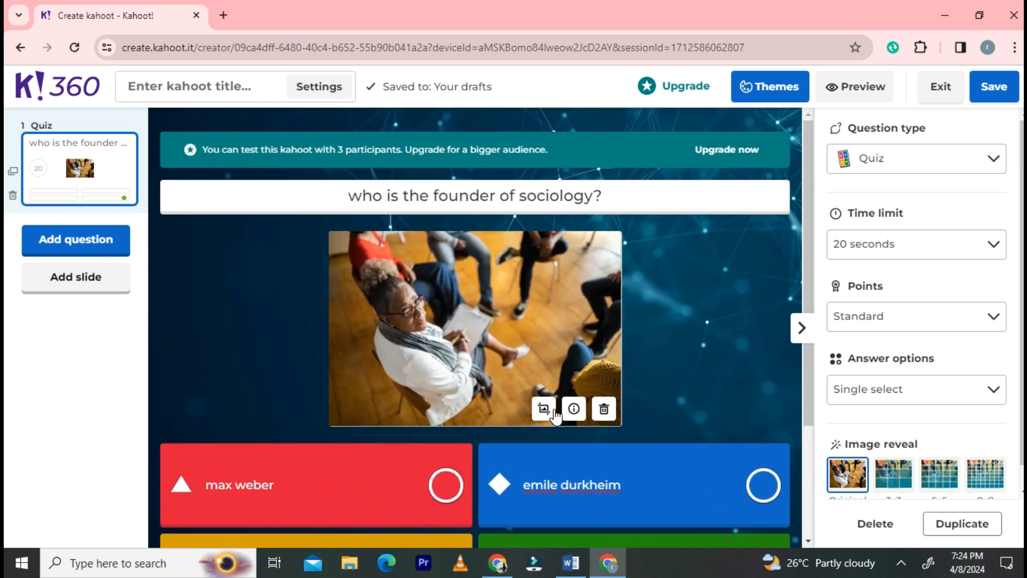
Step: Save the kahoot with the title "founder name" and description "the name of person who founded sociology", and dismiss the upgrade offer
left_click(996, 89)
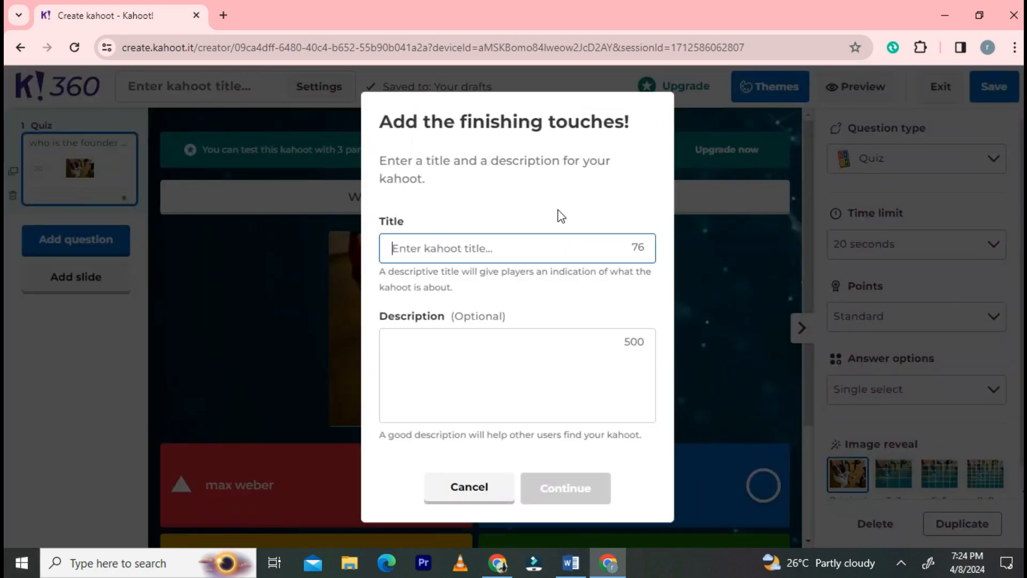
type("founder name")
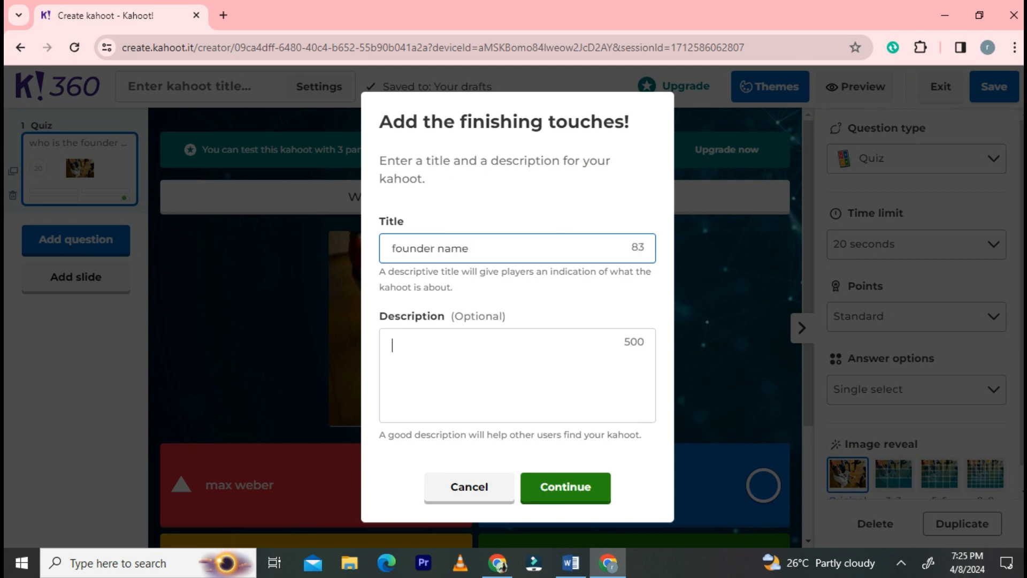
left_click(587, 371)
type("the name of person who founded sociolog")
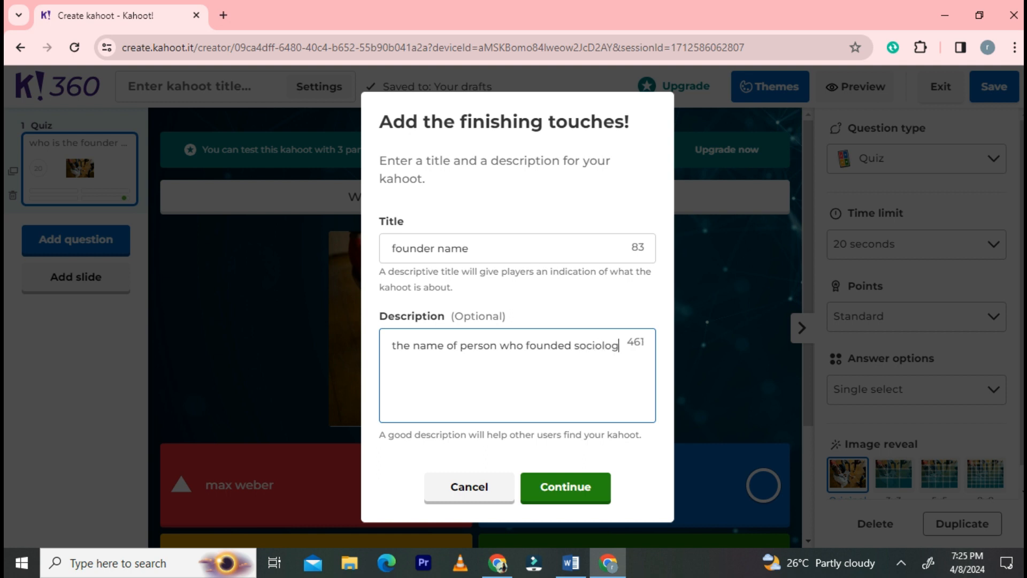
type("y")
left_click(565, 486)
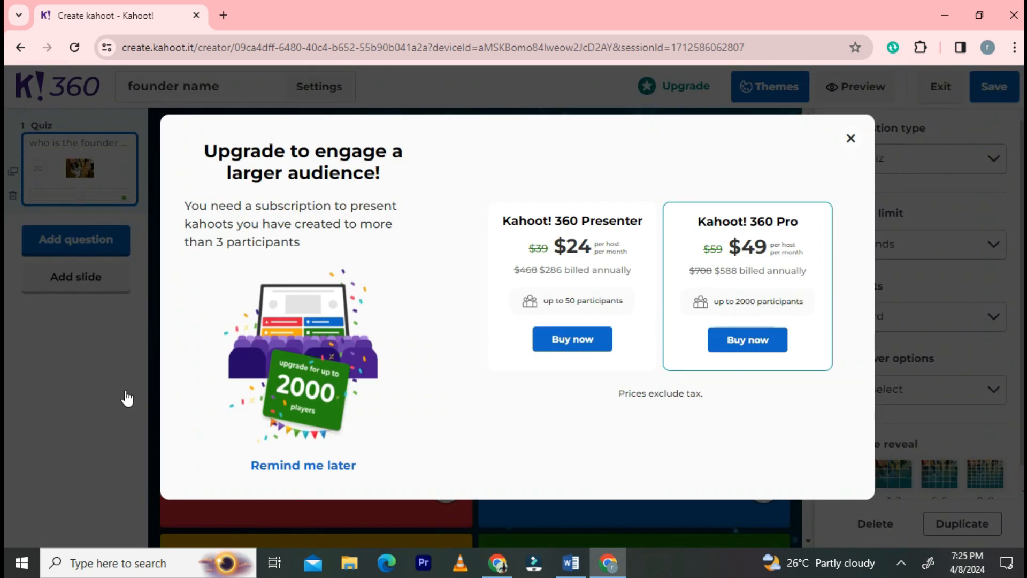
left_click(851, 139)
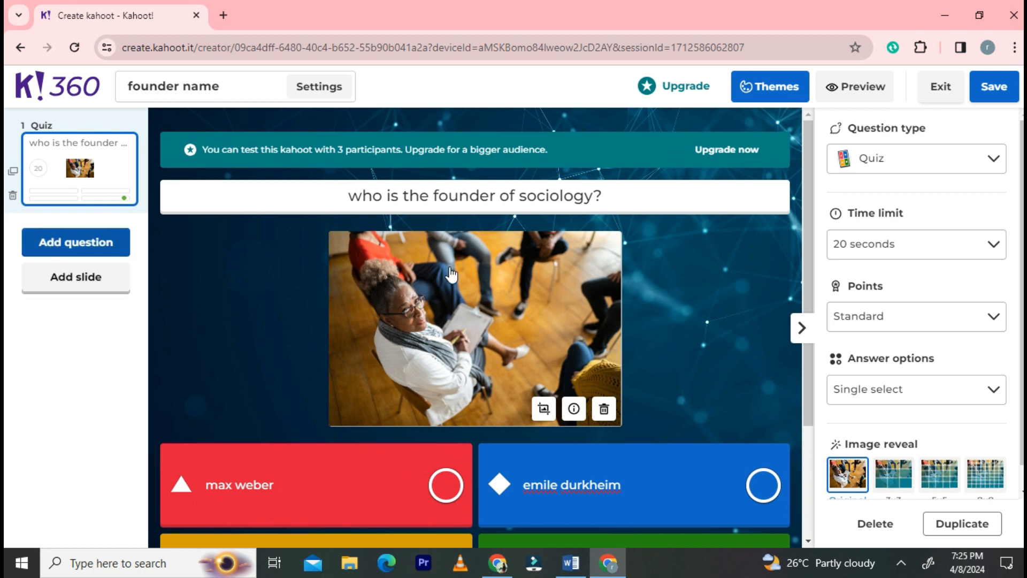
Step: Add a True or false question with the text "water is the mixture of two compounds"
left_click(115, 248)
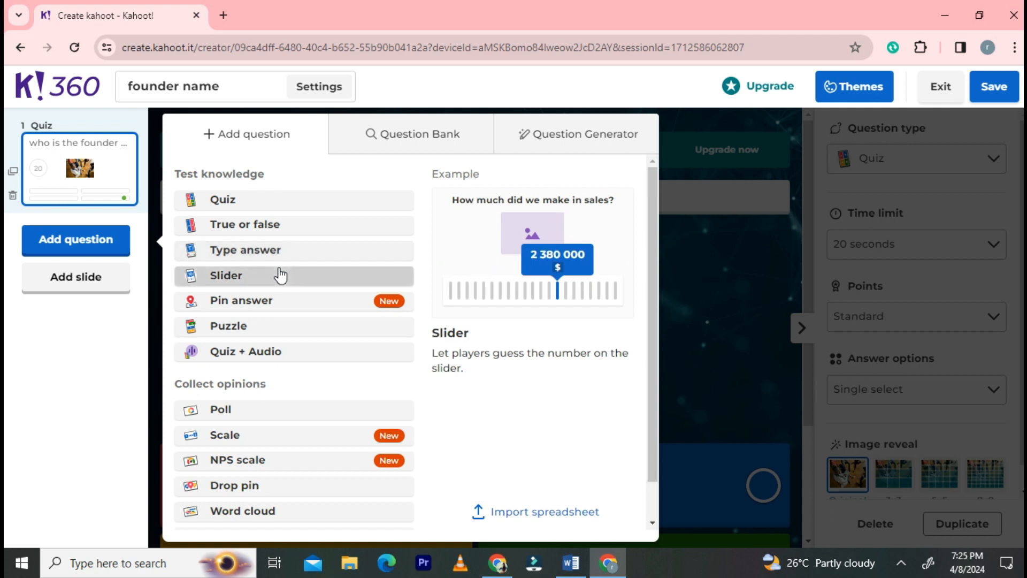
left_click(273, 223)
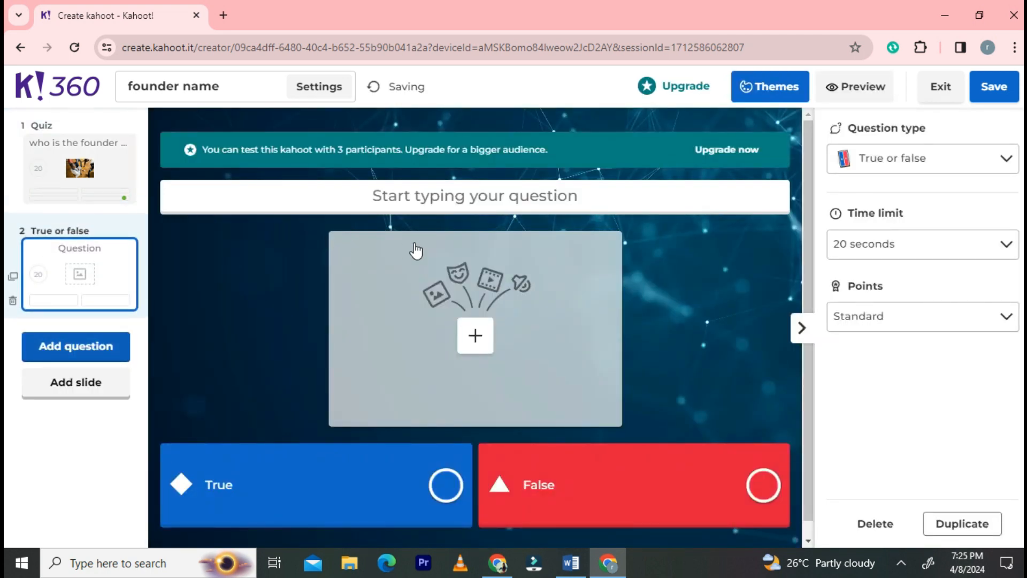
left_click(432, 208)
type("water id")
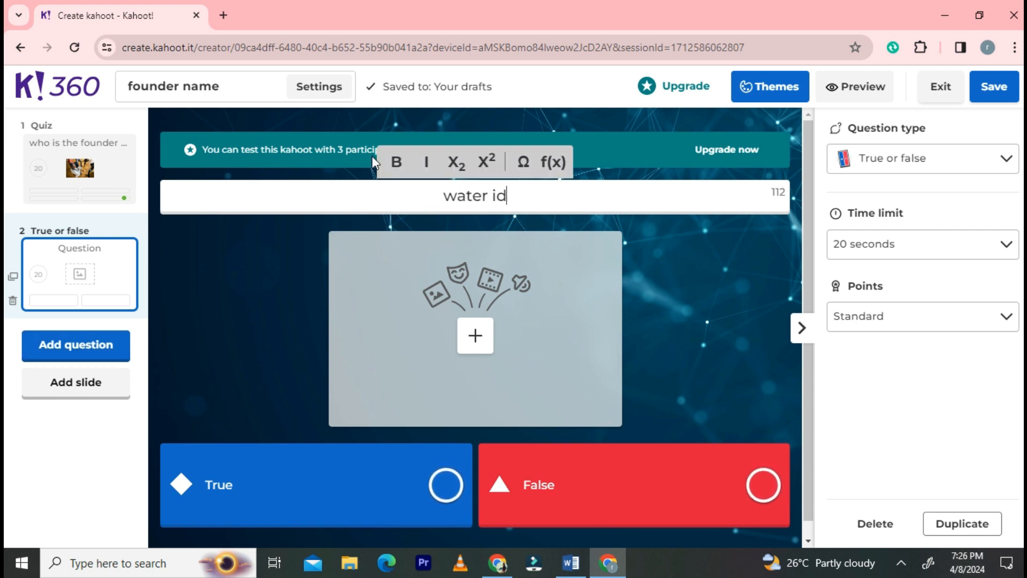
key("BackSpace")
type("s th")
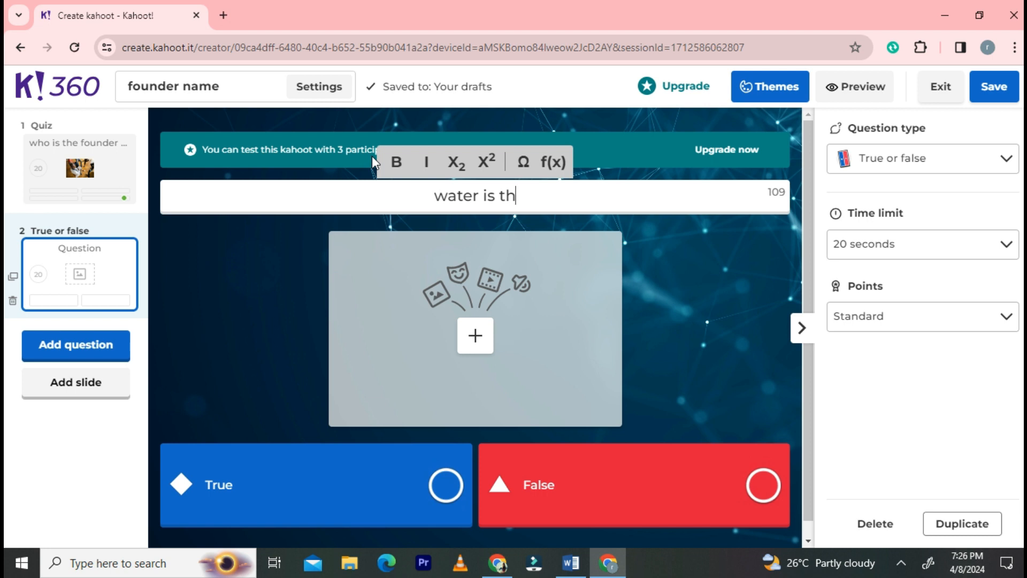
type("e mi")
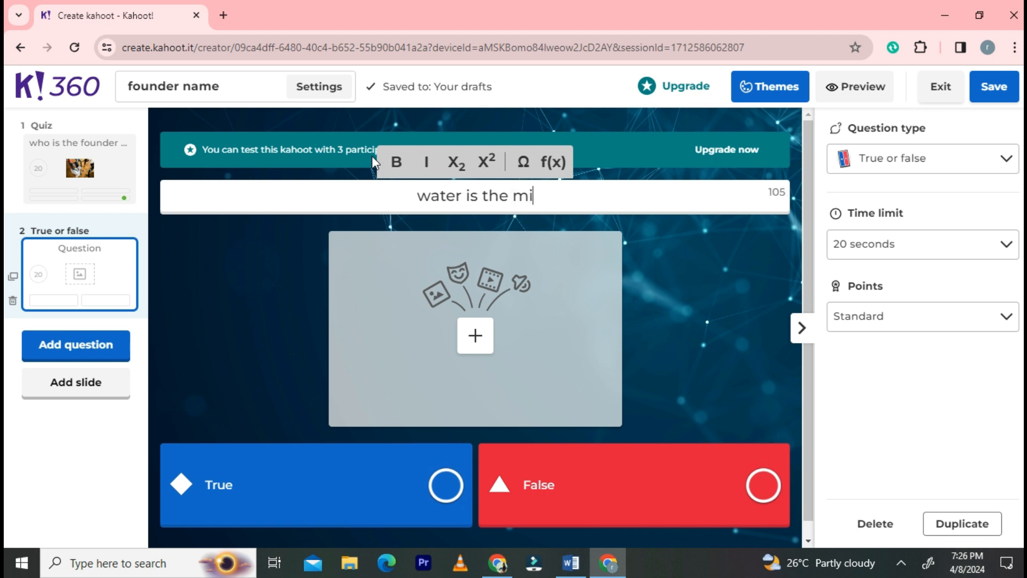
type("xture of two")
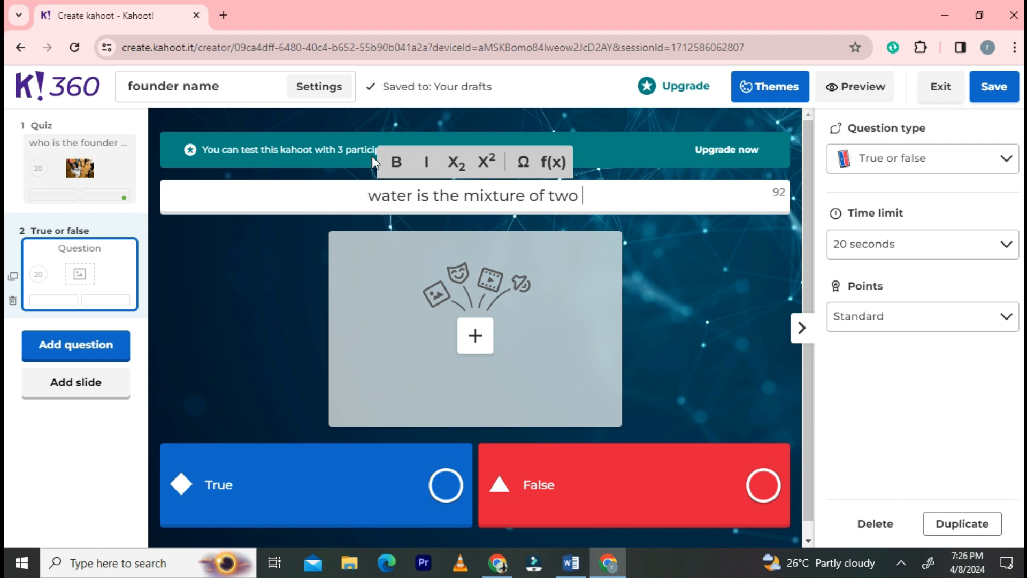
type(" compounds")
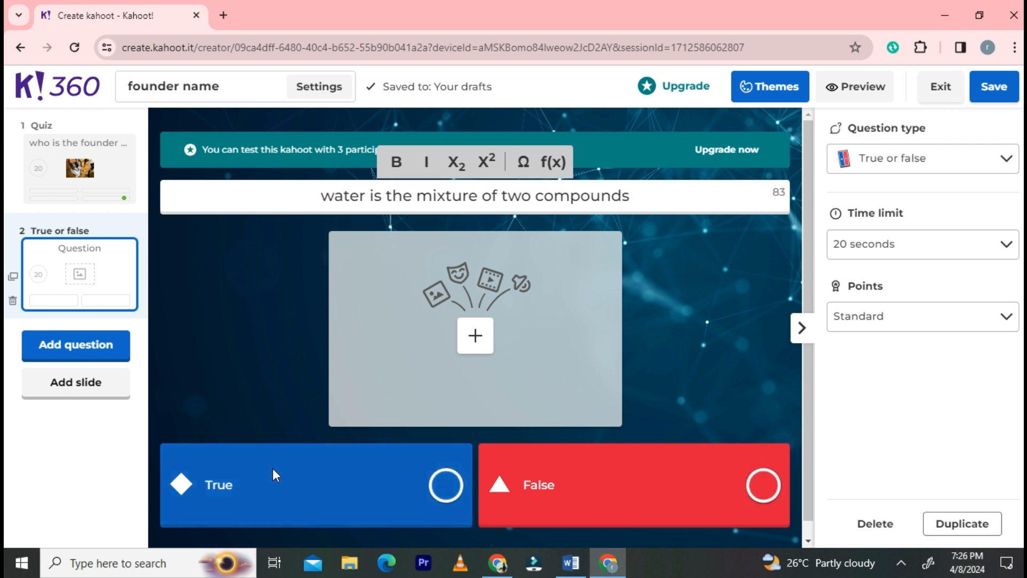
Step: Mark True as the correct answer and add the Getty Images picture of clear ice to the water question
left_click(265, 489)
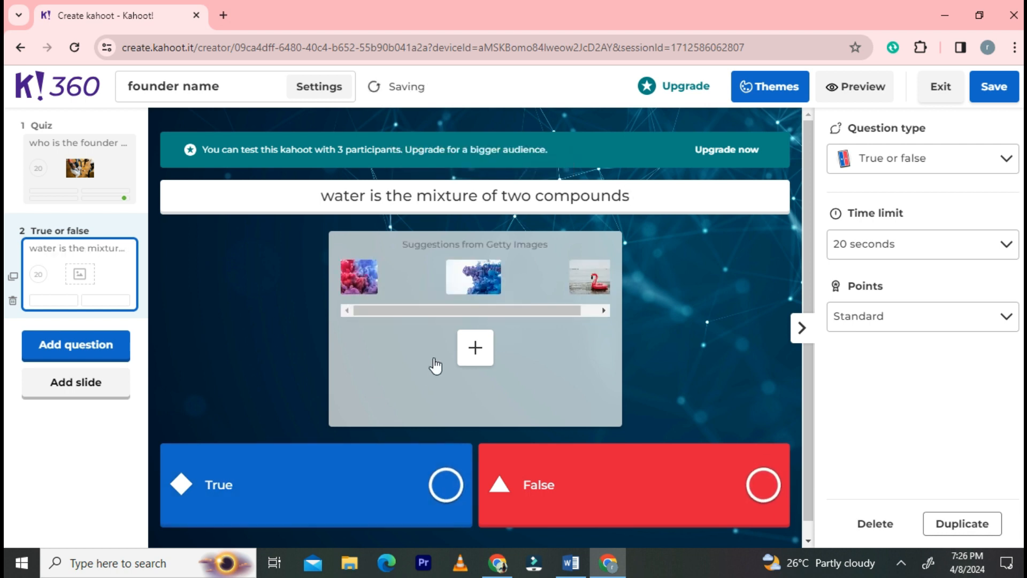
left_click(445, 485)
left_click(484, 354)
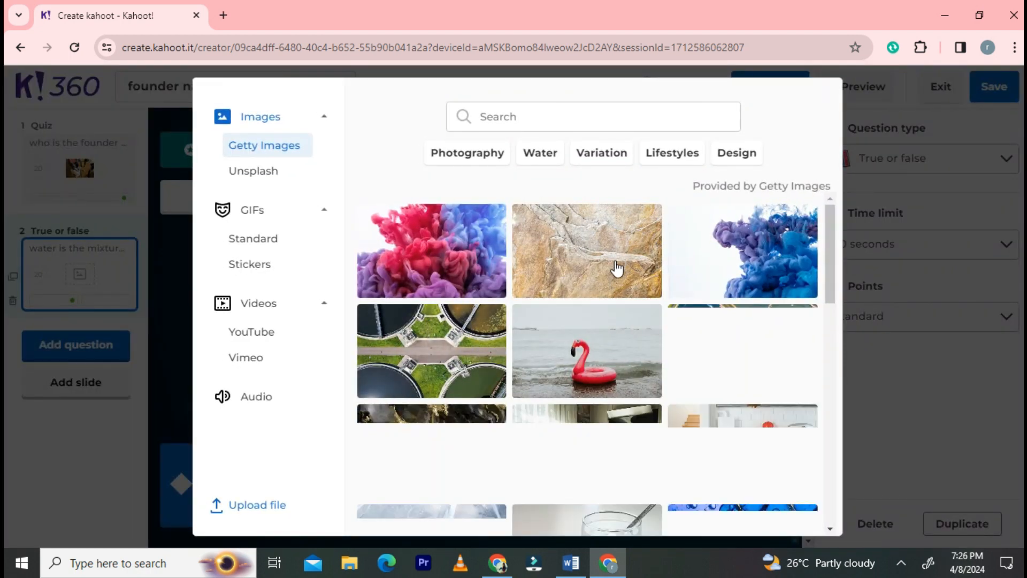
scroll(618, 265, "down", 3)
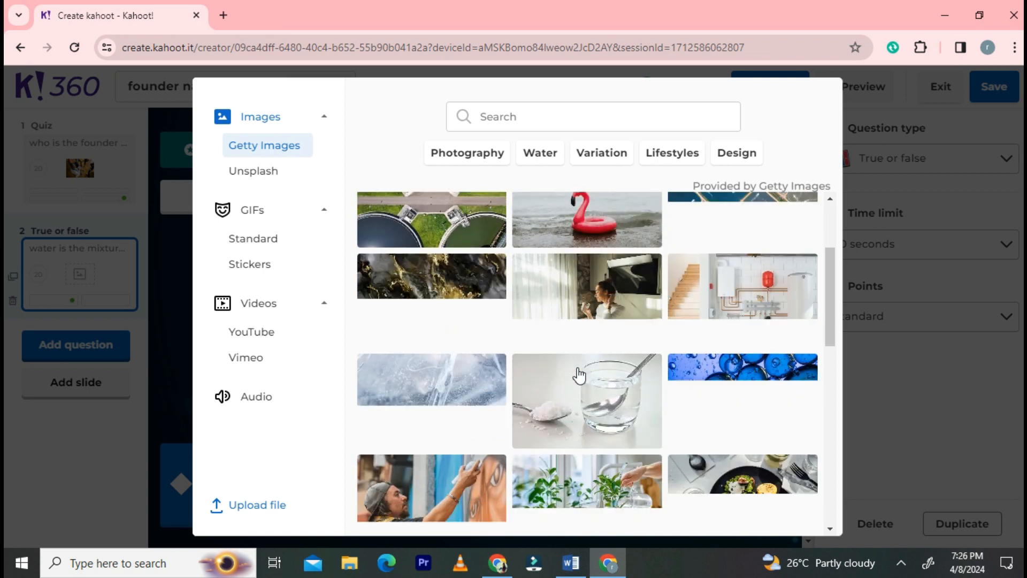
left_click(431, 393)
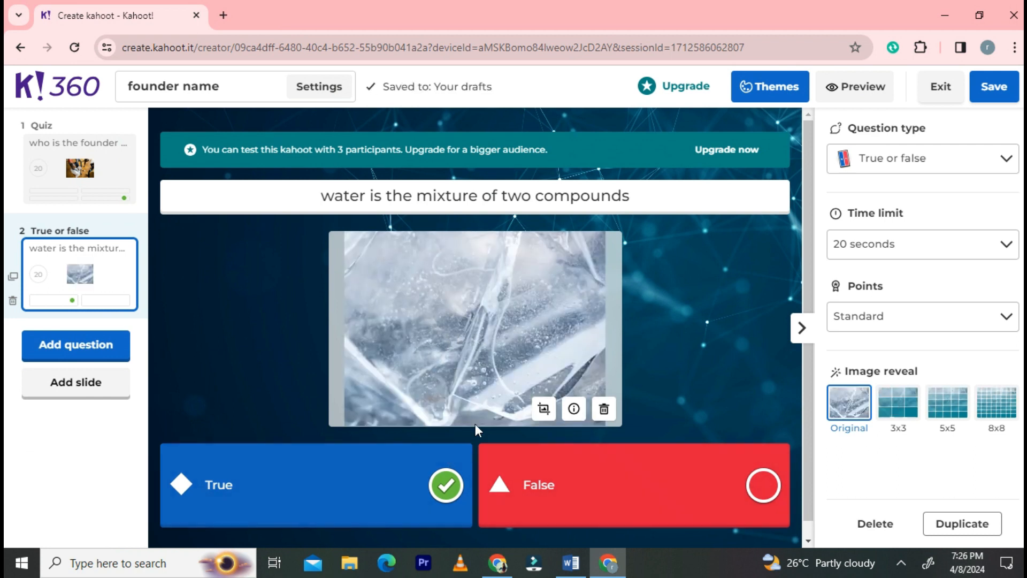
Step: Save the kahoot, declining the upgrade offer, and open its preview
left_click(989, 95)
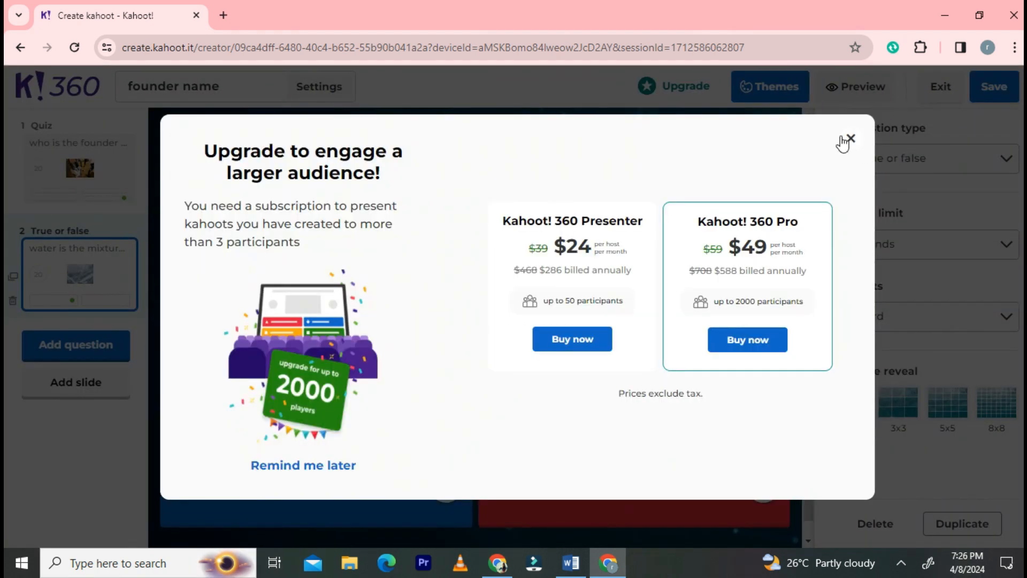
left_click(848, 138)
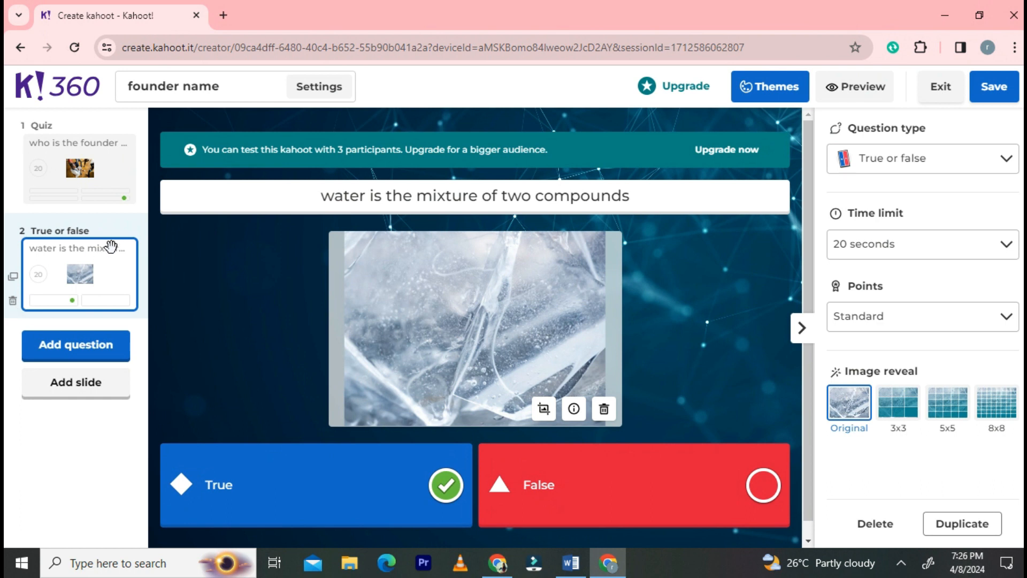
left_click(852, 86)
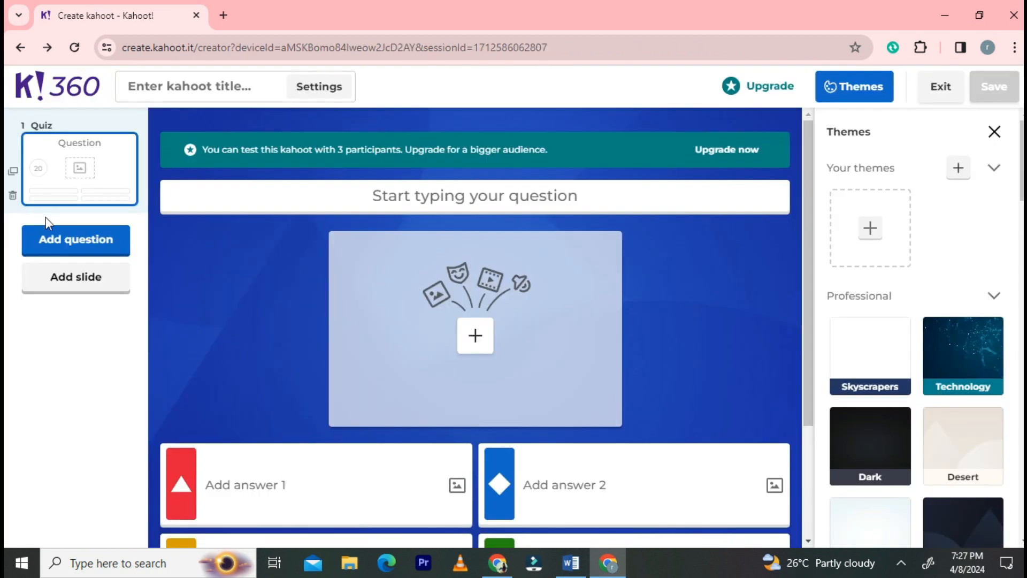
Step: Add a Quote slide with media, using the quote "where ever life plants you bloom with a grace" and the author "rumi"
left_click(100, 288)
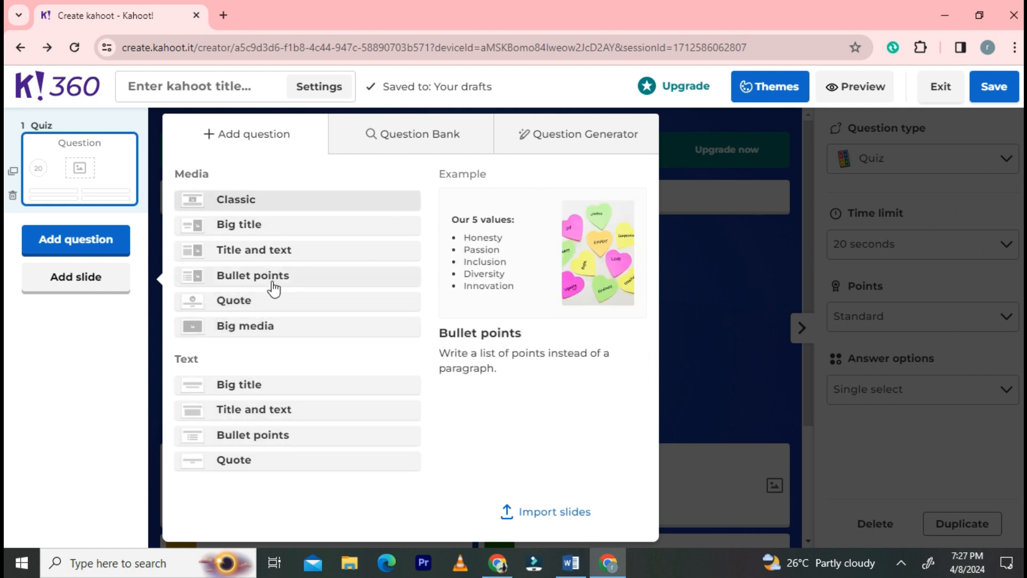
left_click(271, 299)
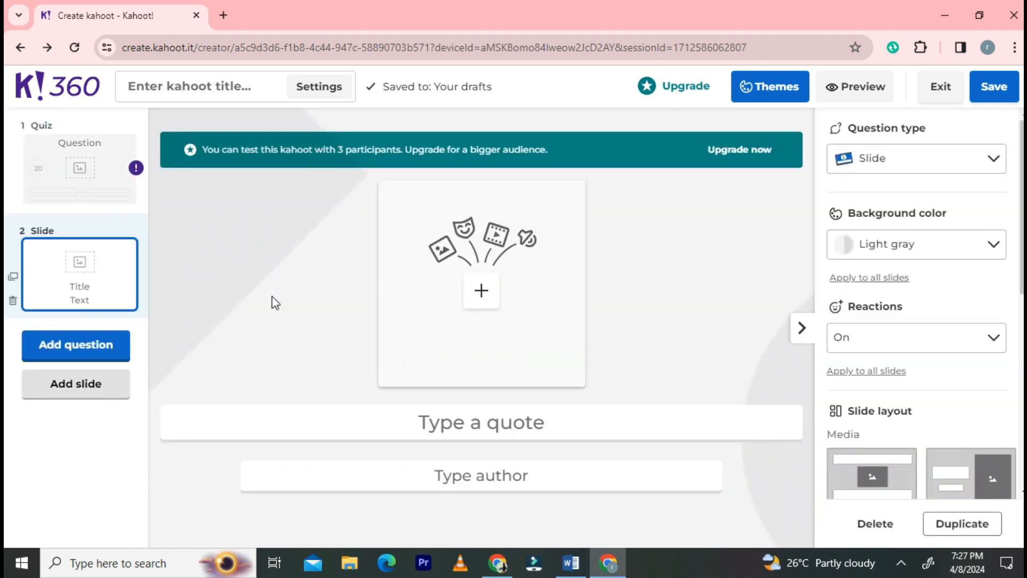
left_click(300, 423)
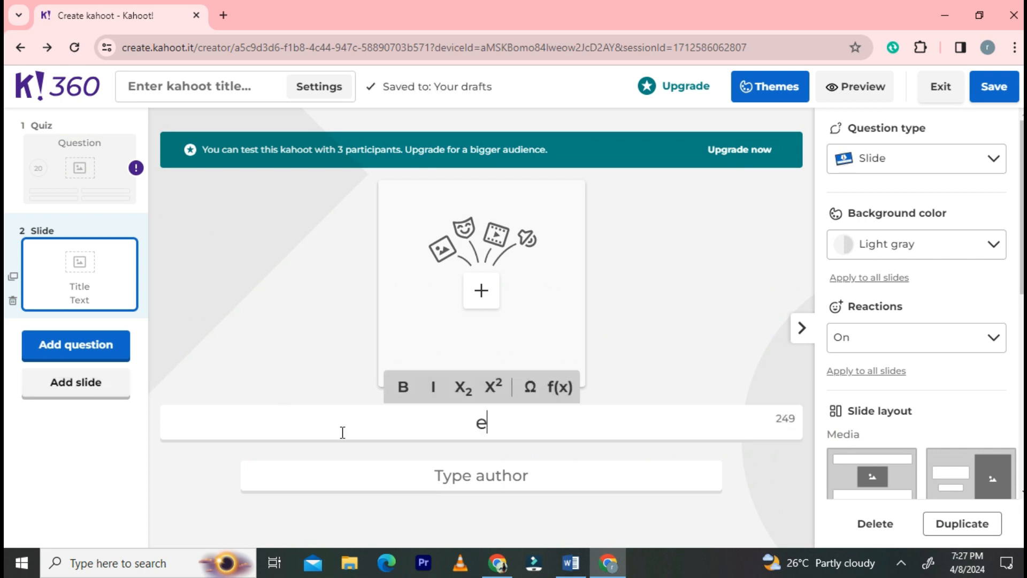
type("where ever life plants you bloom with a grace")
left_click(401, 476)
type("rumi")
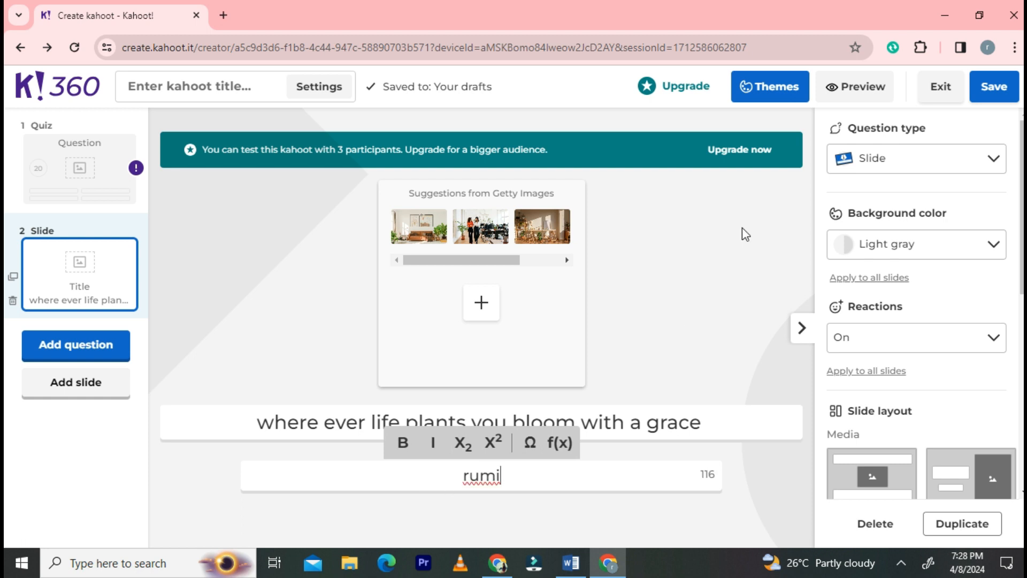
Step: Add the Getty Images picture of a figure with raised arms before a sunset over water to the quote slide
left_click(474, 303)
scroll(477, 309, "down", 2)
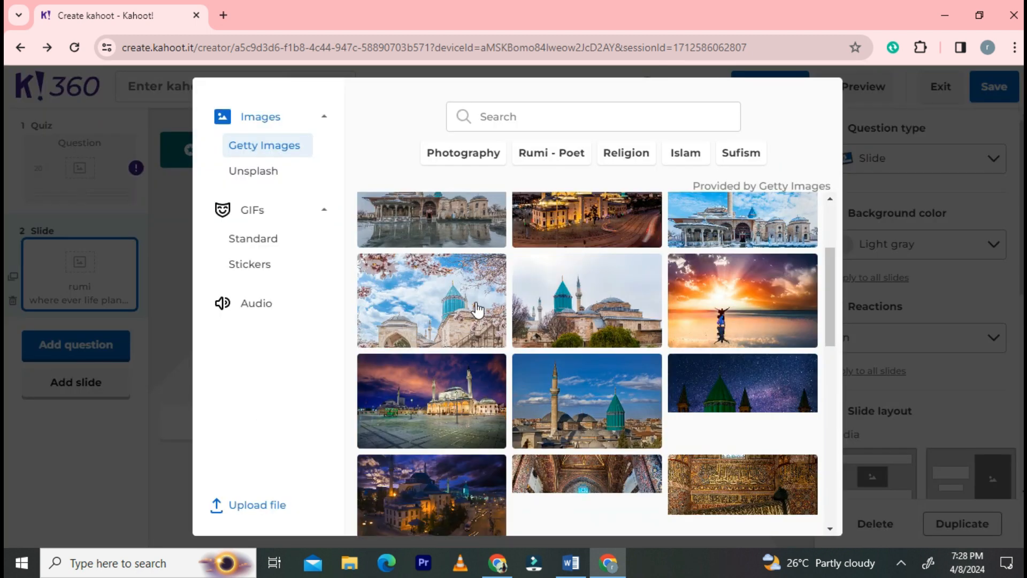
scroll(476, 309, "down", 3)
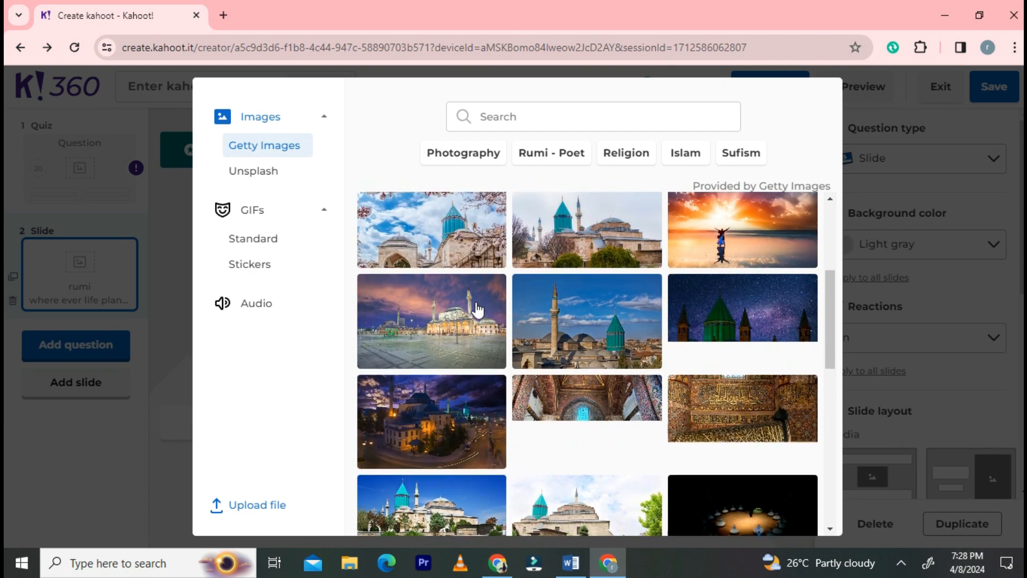
scroll(476, 302, "up", 3)
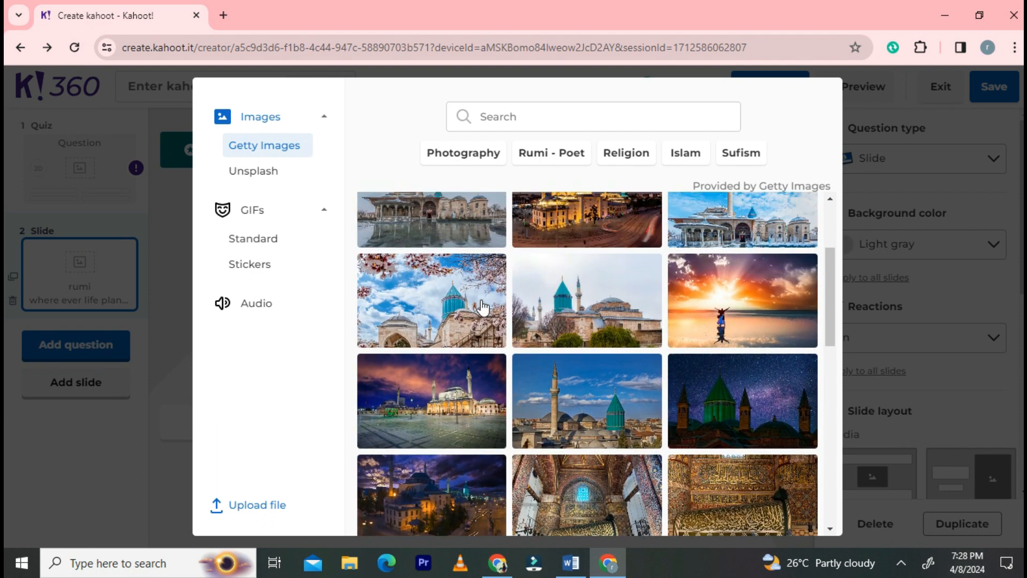
left_click(721, 319)
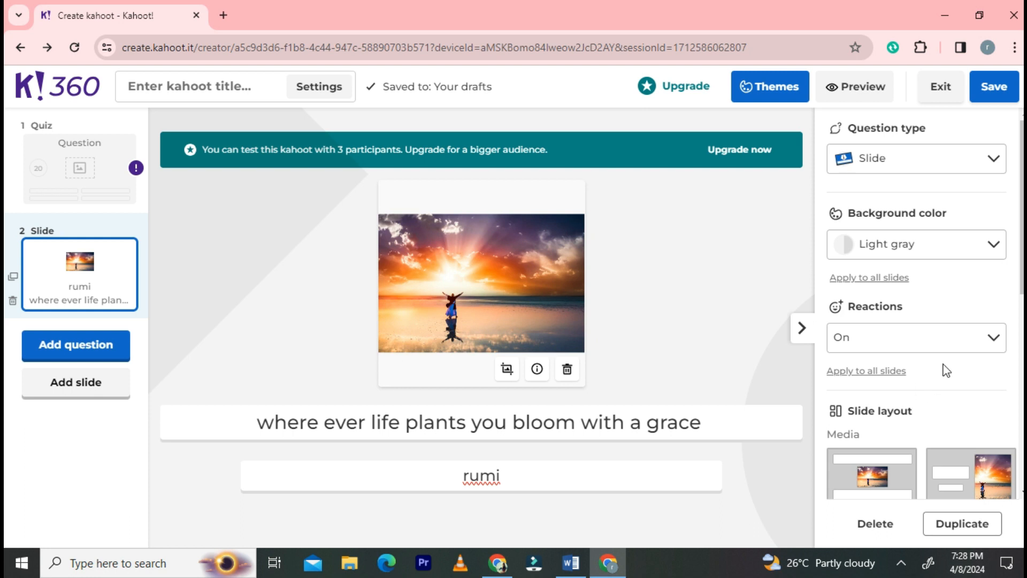
Step: Set the quote slide's background color to Red and look at its Reactions options
left_click(1001, 254)
scroll(999, 252, "down", 2)
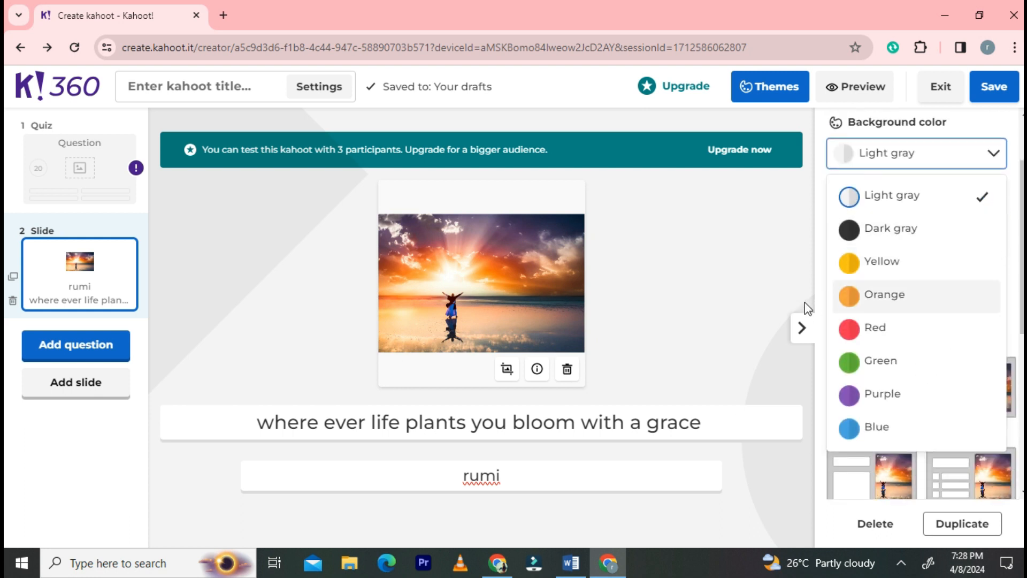
left_click(862, 328)
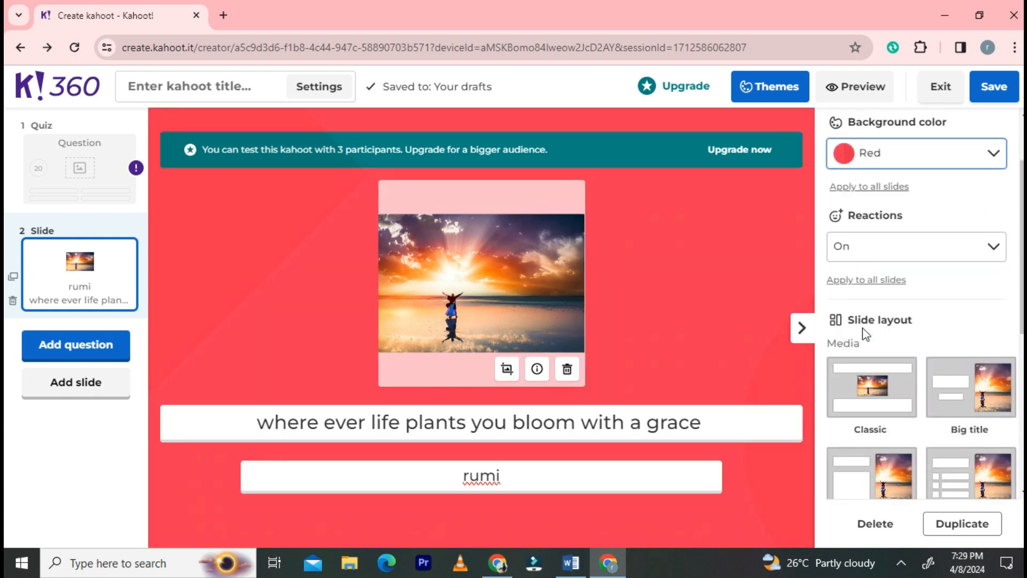
left_click(992, 249)
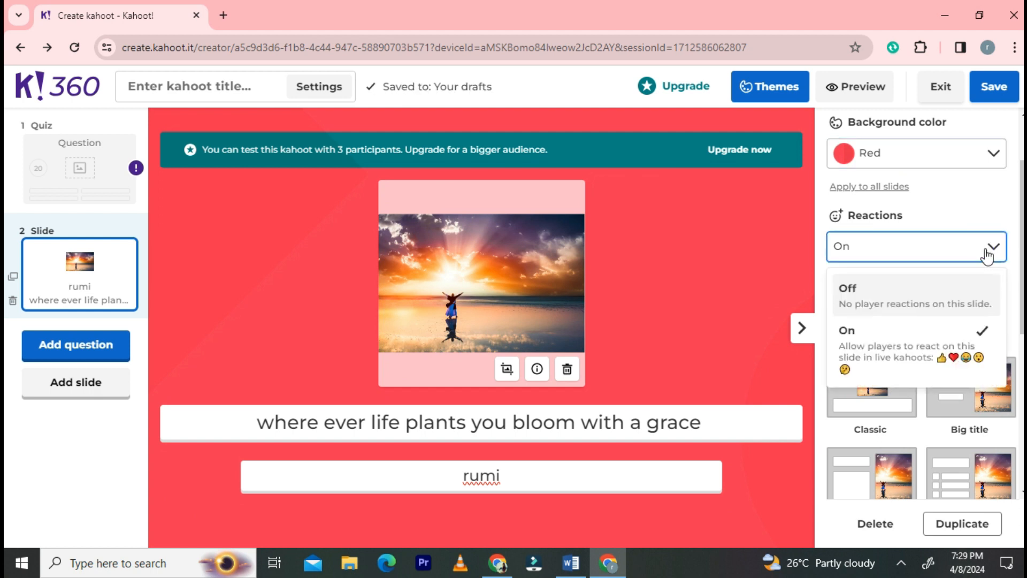
left_click(817, 247)
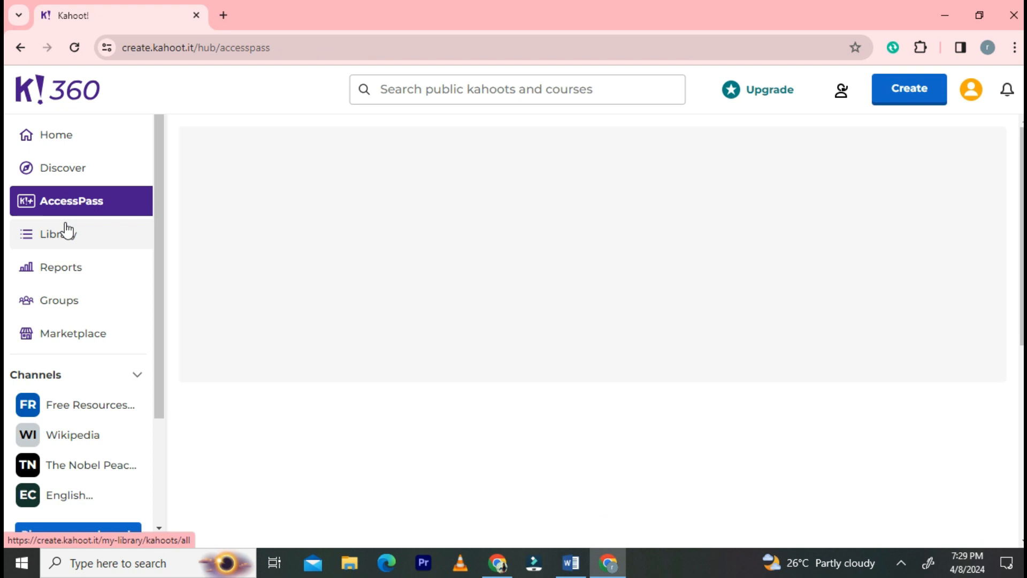
Step: Open the "founder name" kahoot from the library and show the answers of its sociology question
left_click(66, 229)
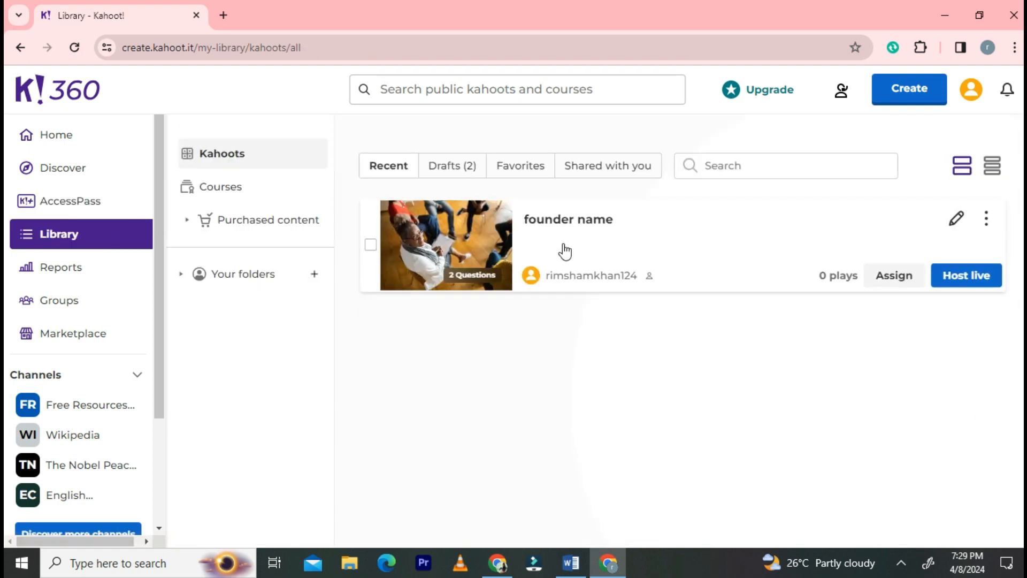
left_click(421, 231)
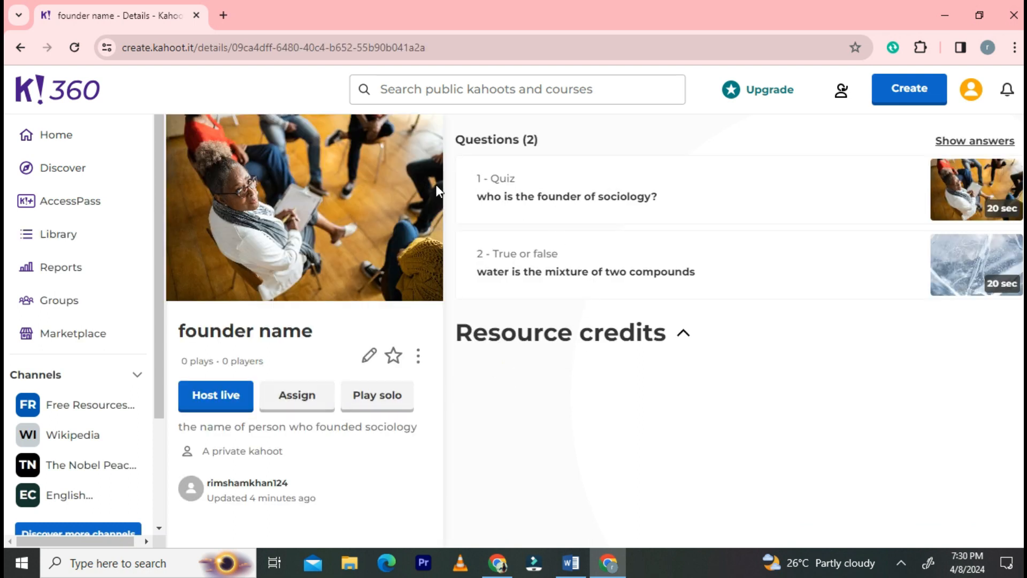
left_click(554, 224)
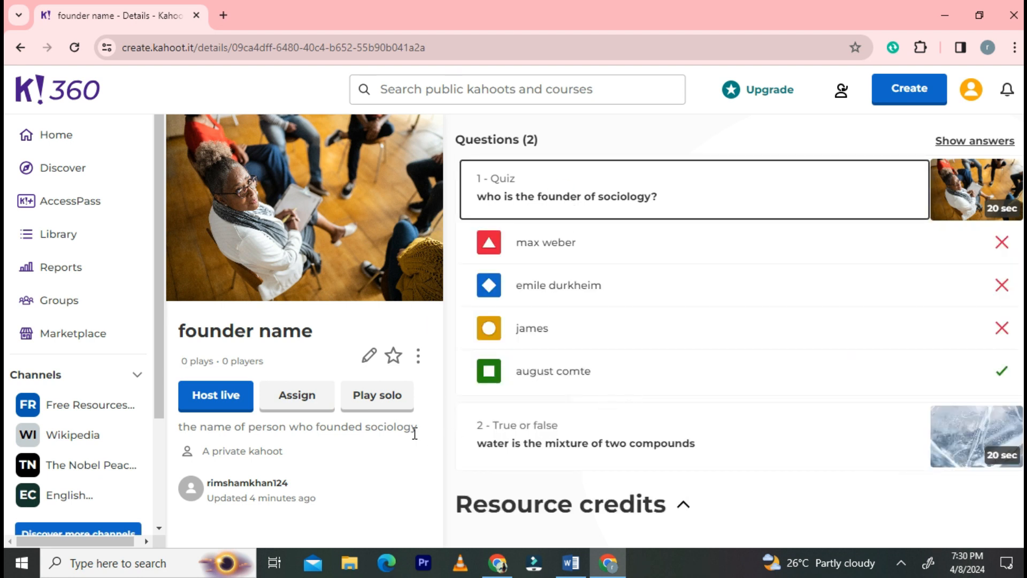
Step: Start a solo game of the kahoot in Classic mode and join it with a player nickname
left_click(376, 399)
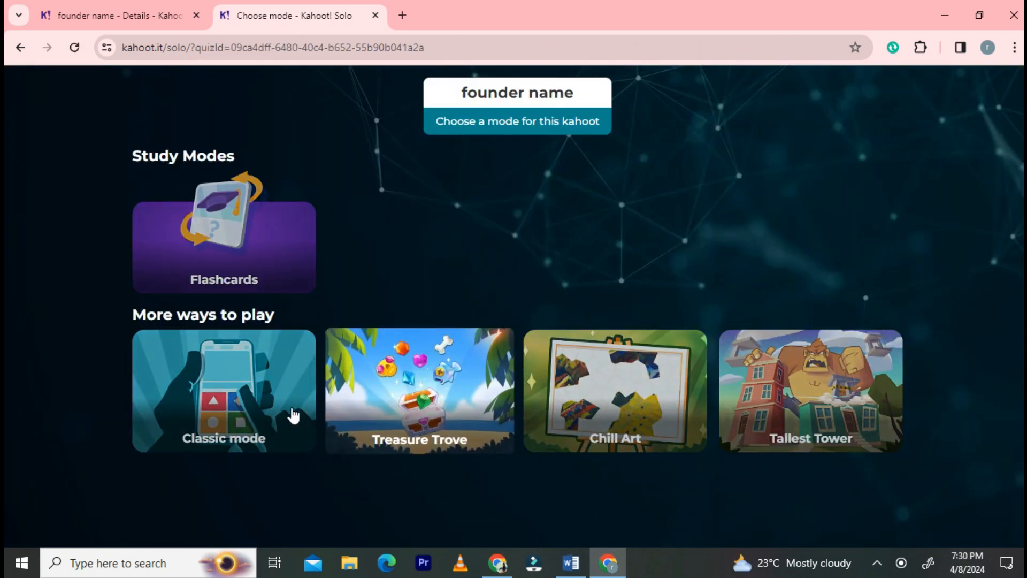
left_click(262, 412)
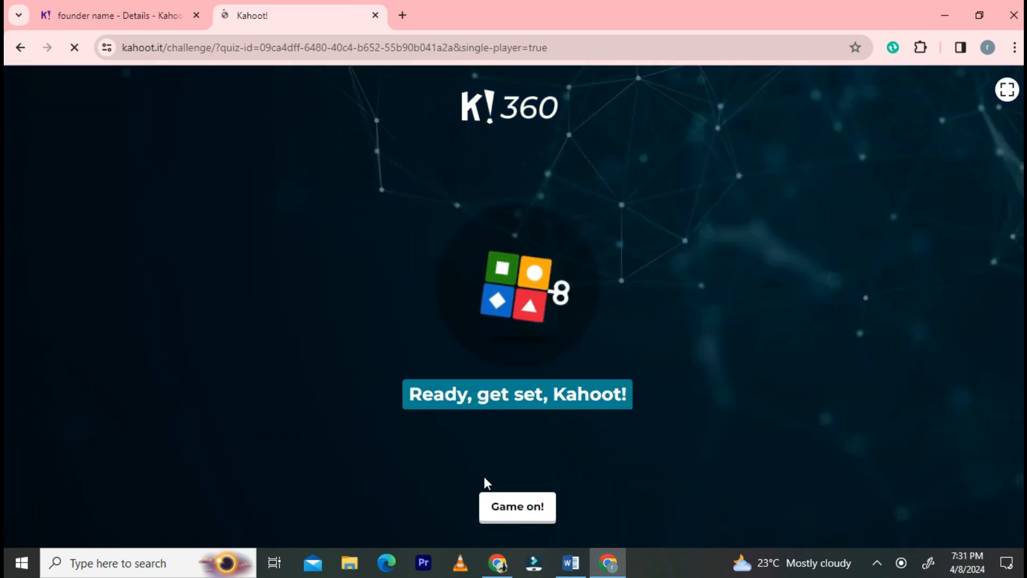
left_click(500, 507)
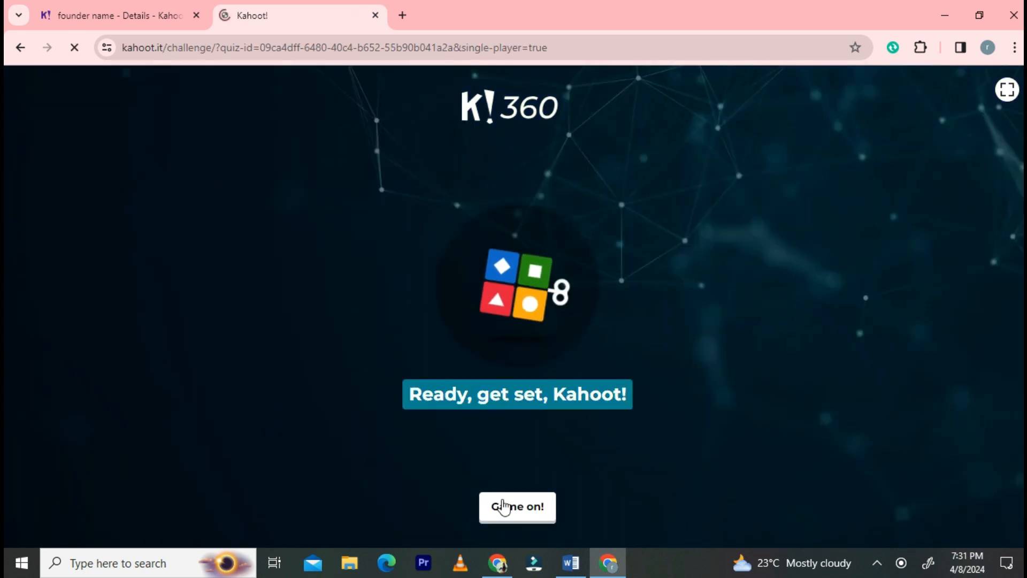
left_click(512, 515)
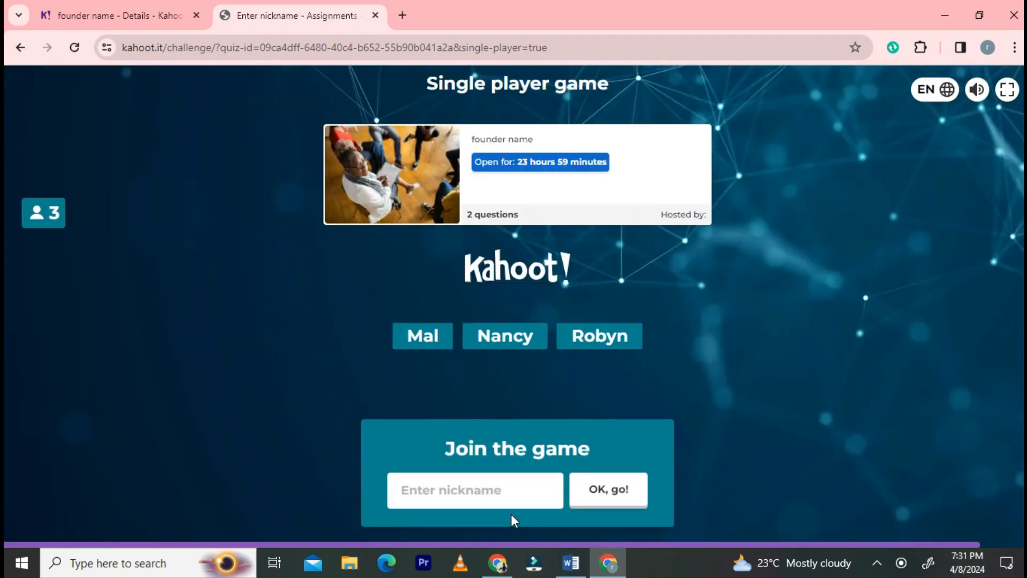
left_click(513, 497)
type("john")
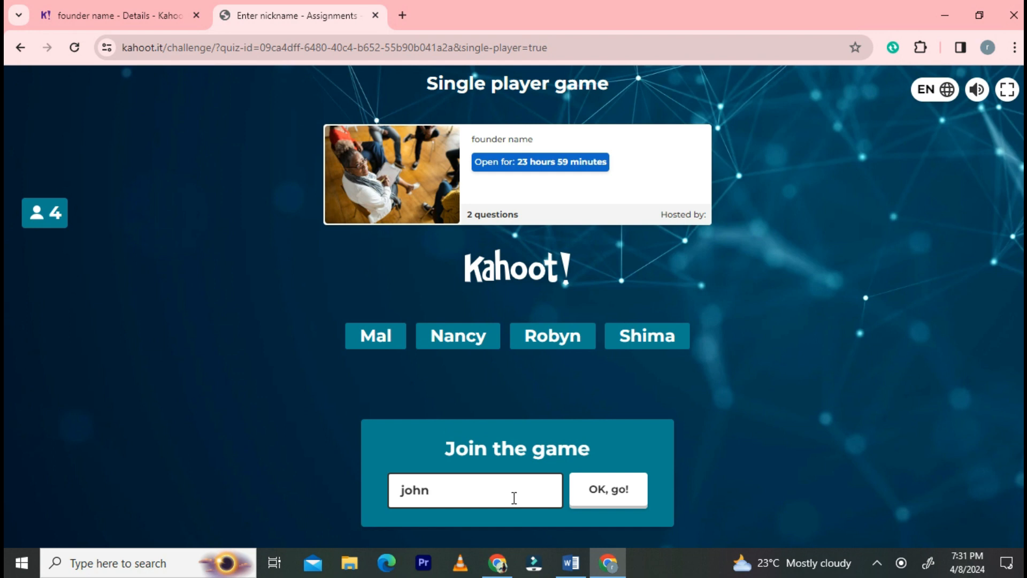
left_click(589, 497)
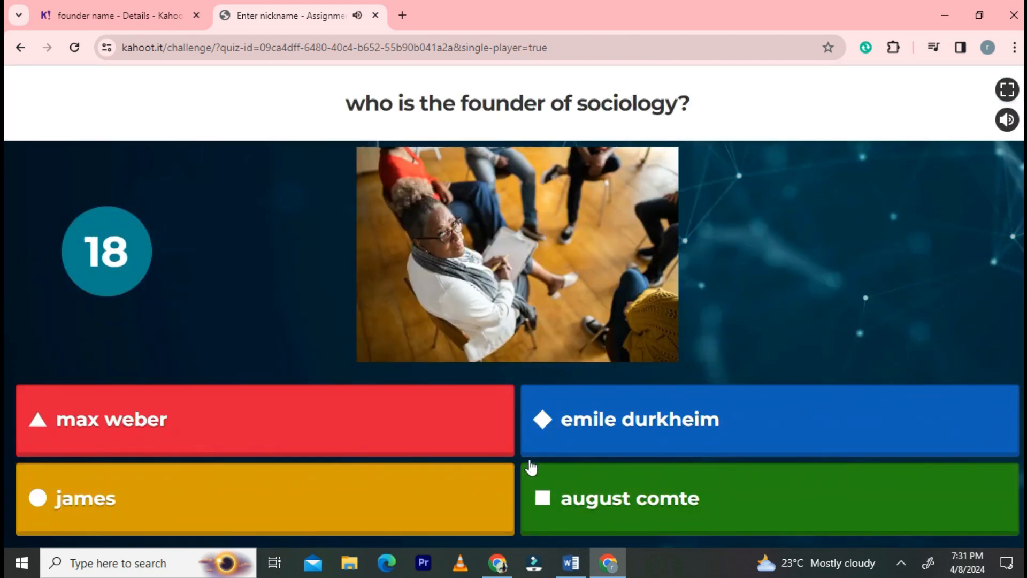
Step: Play through both questions, answering "august comte" for the sociology question and True for the water question, and continue to the podium
left_click(541, 488)
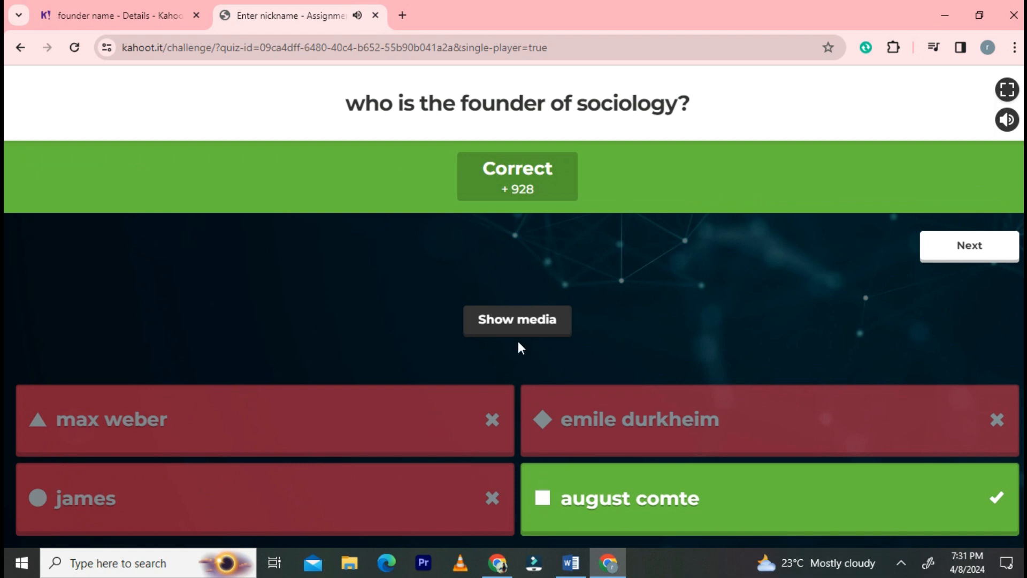
left_click(933, 244)
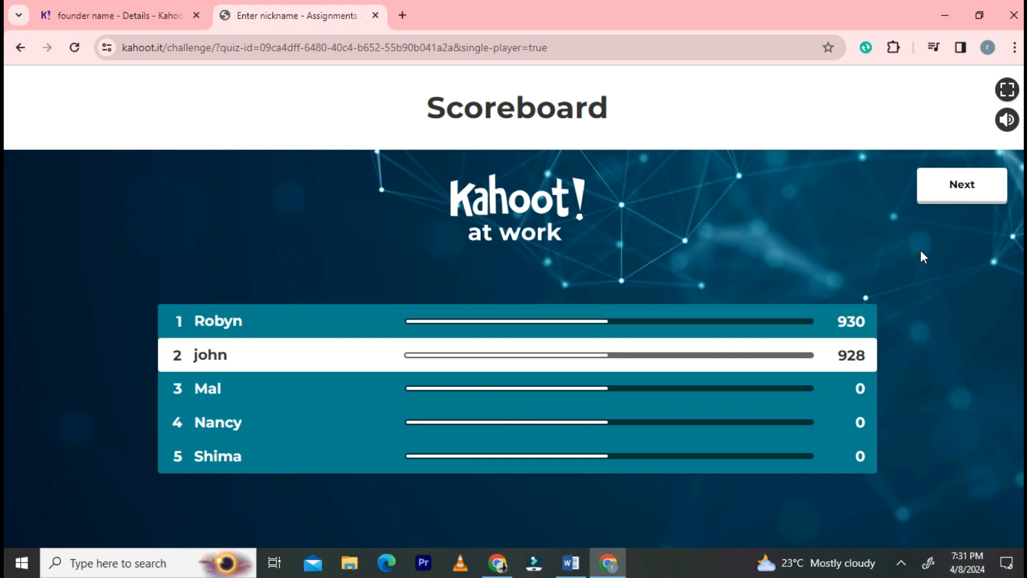
left_click(949, 183)
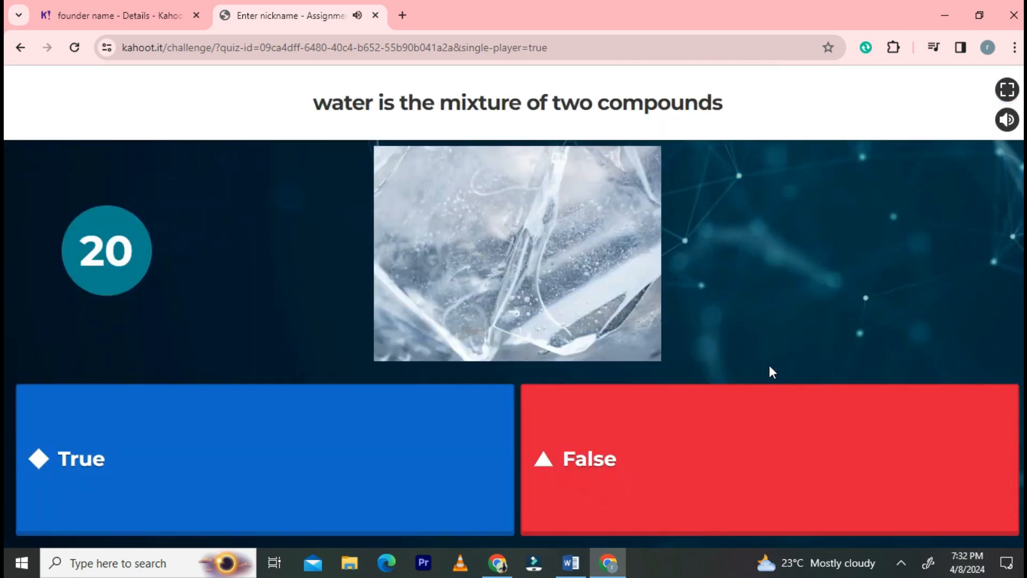
left_click(440, 419)
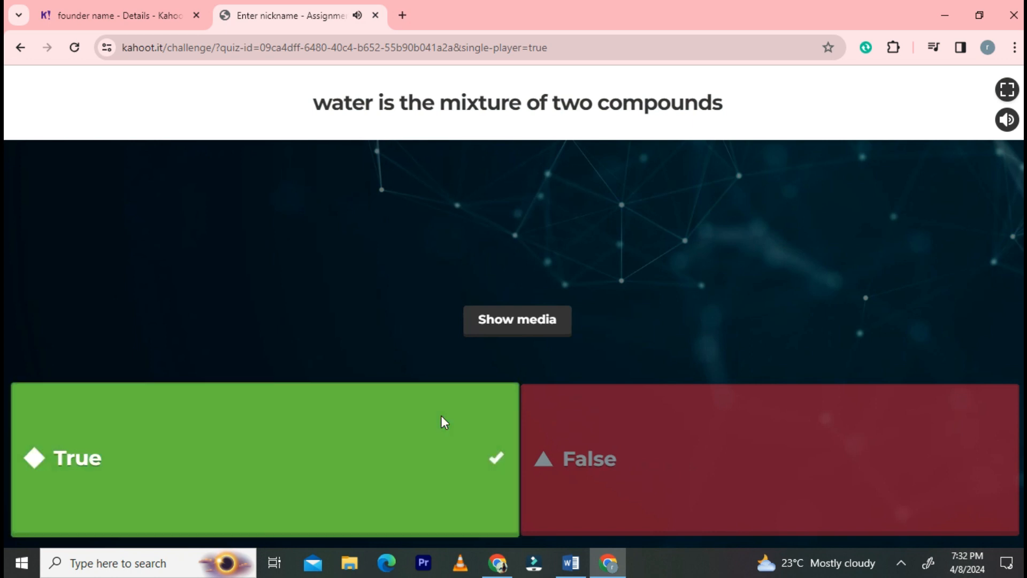
left_click(950, 251)
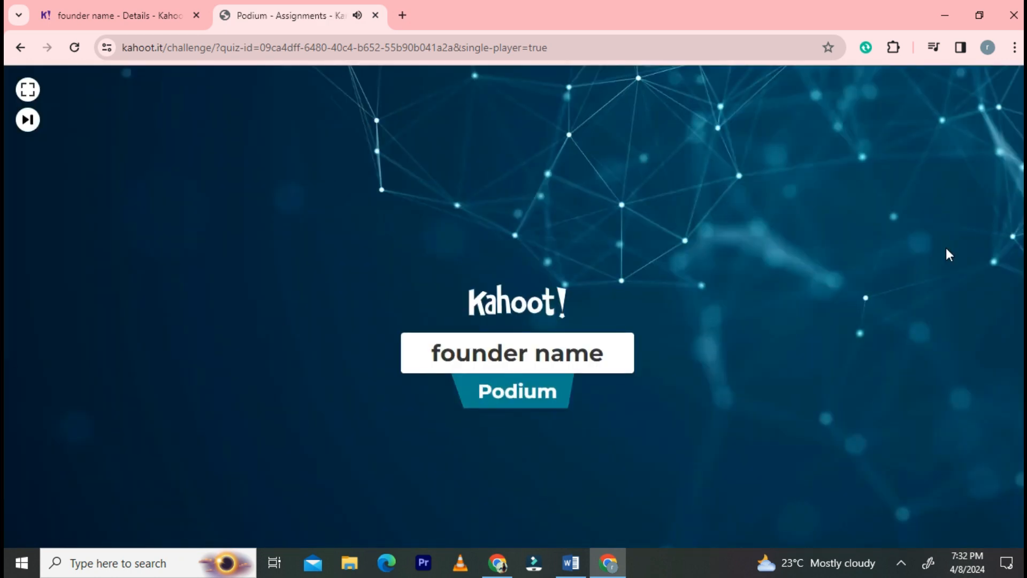